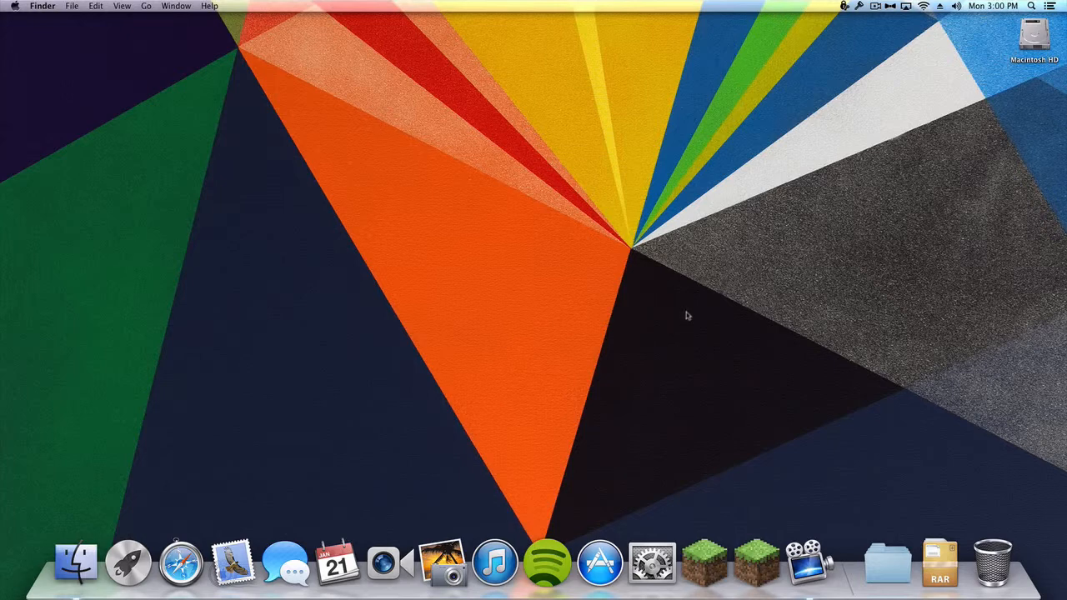
Step: Force a game update in the Minecraft launcher options, log in to apply it, and quit the game
left_click(696, 546)
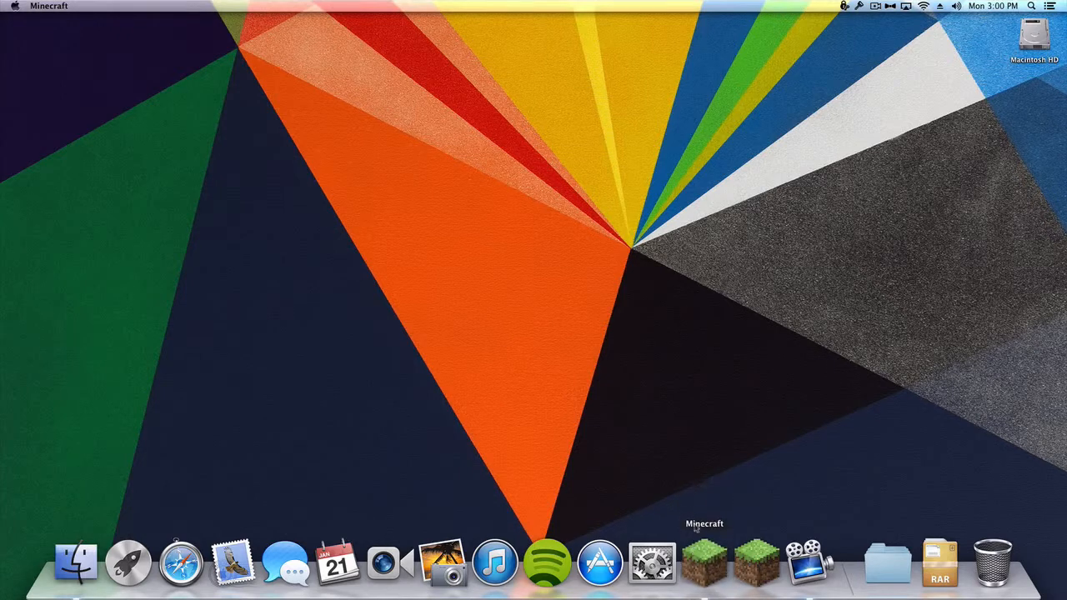
left_click(704, 370)
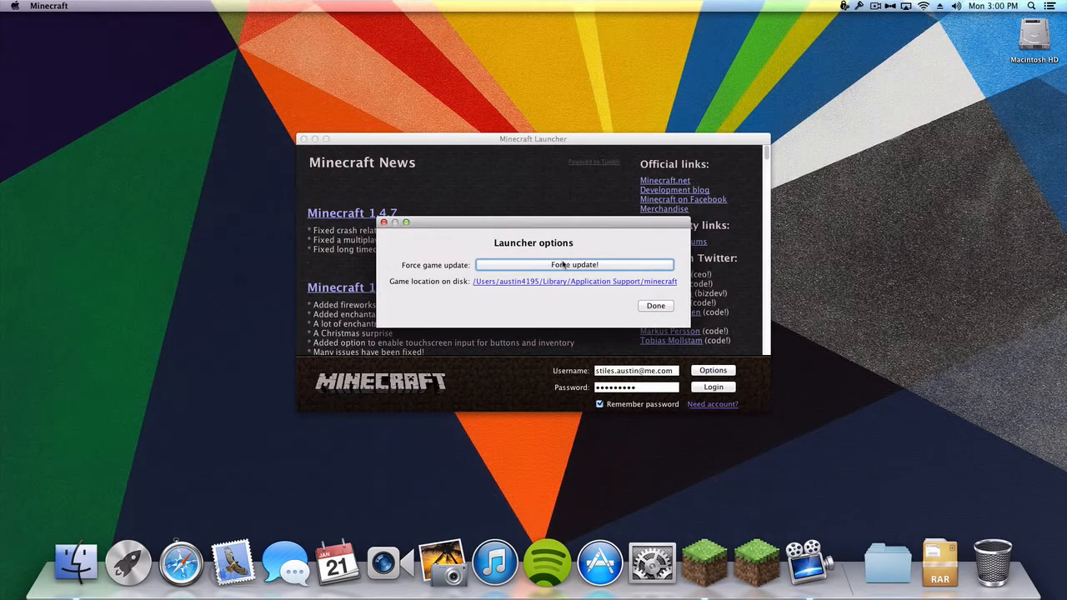
left_click(564, 264)
left_click(655, 306)
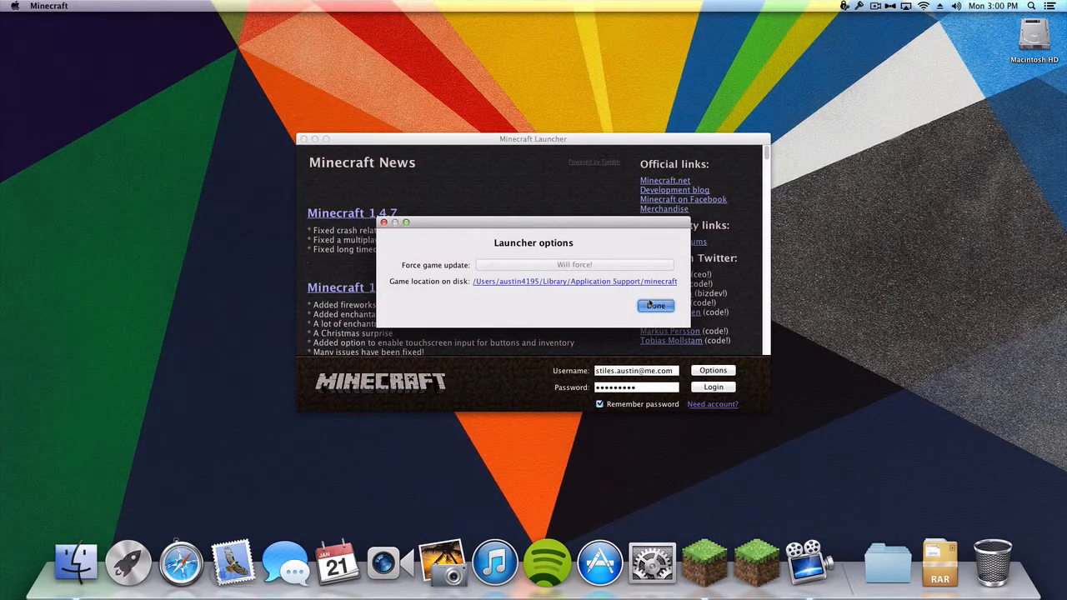
left_click(704, 388)
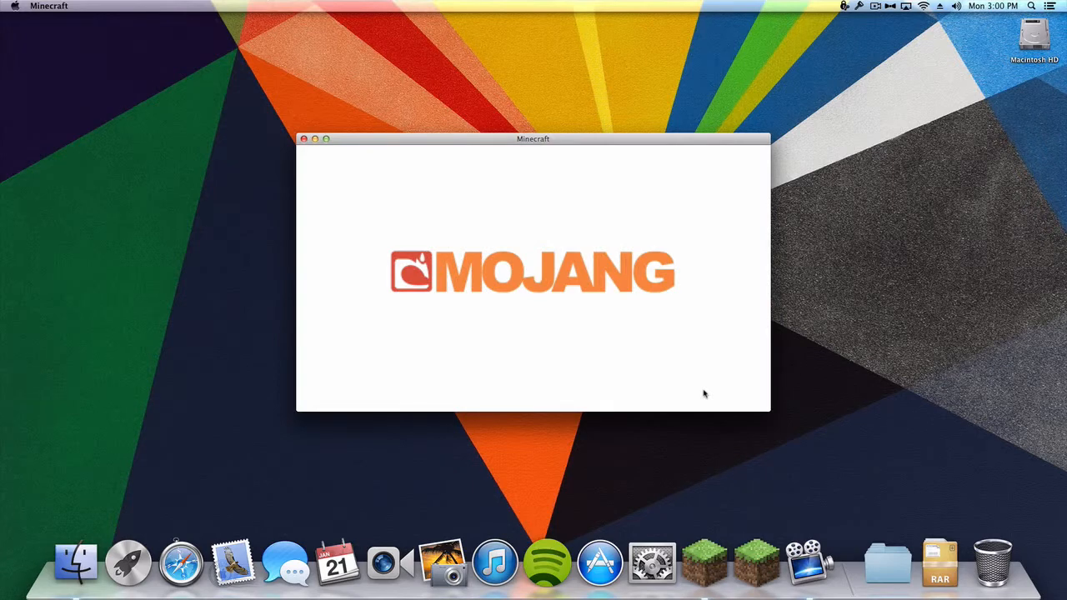
left_click(590, 368)
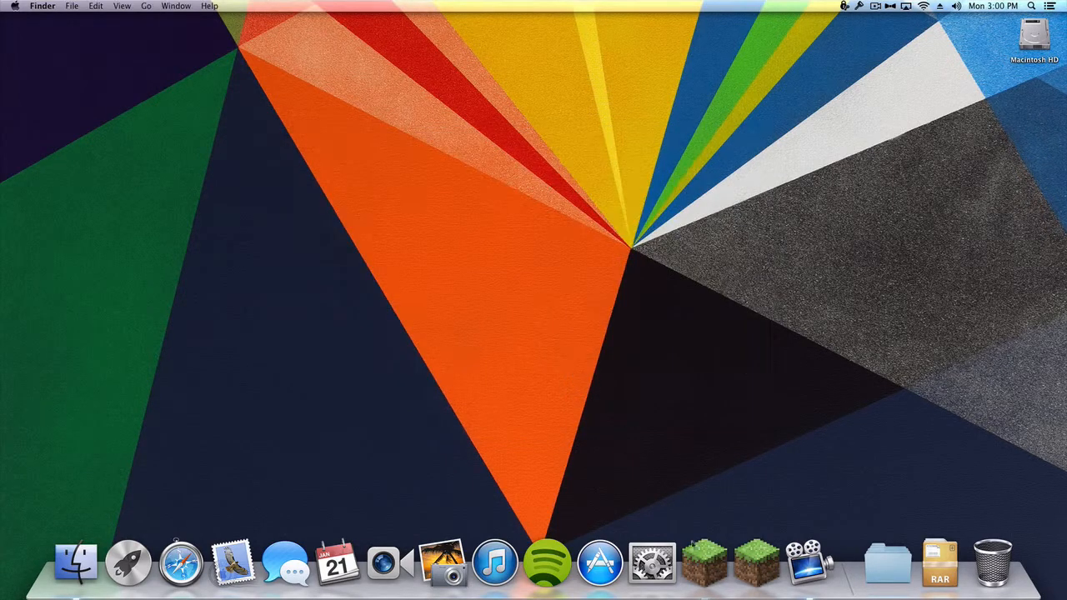
Step: Switch to MagicLauncher, select the Default configuration, and open its setup
left_click(756, 562)
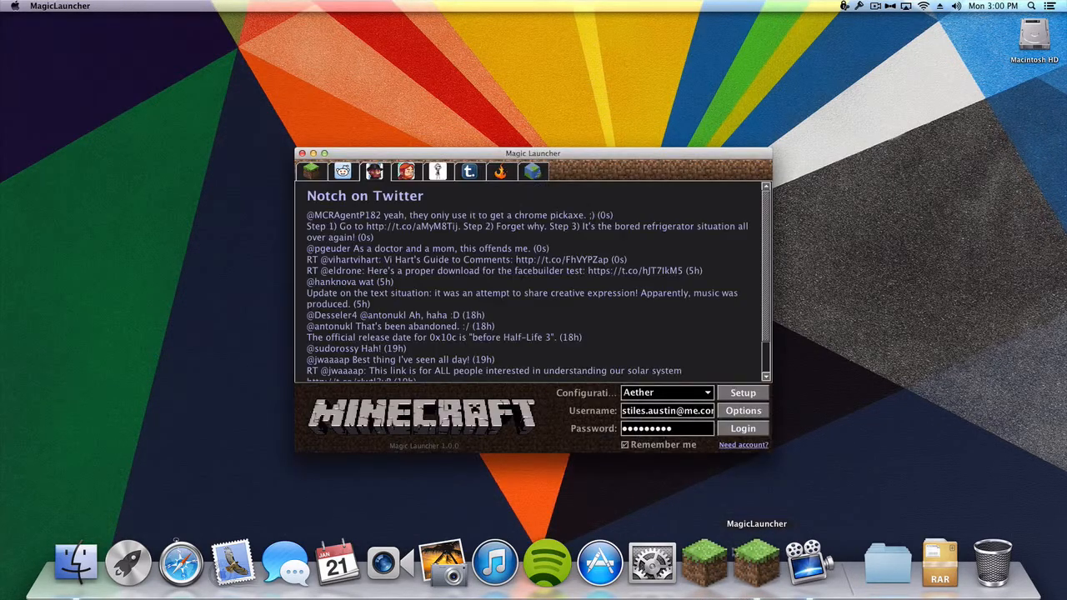
left_click(705, 393)
left_click(702, 406)
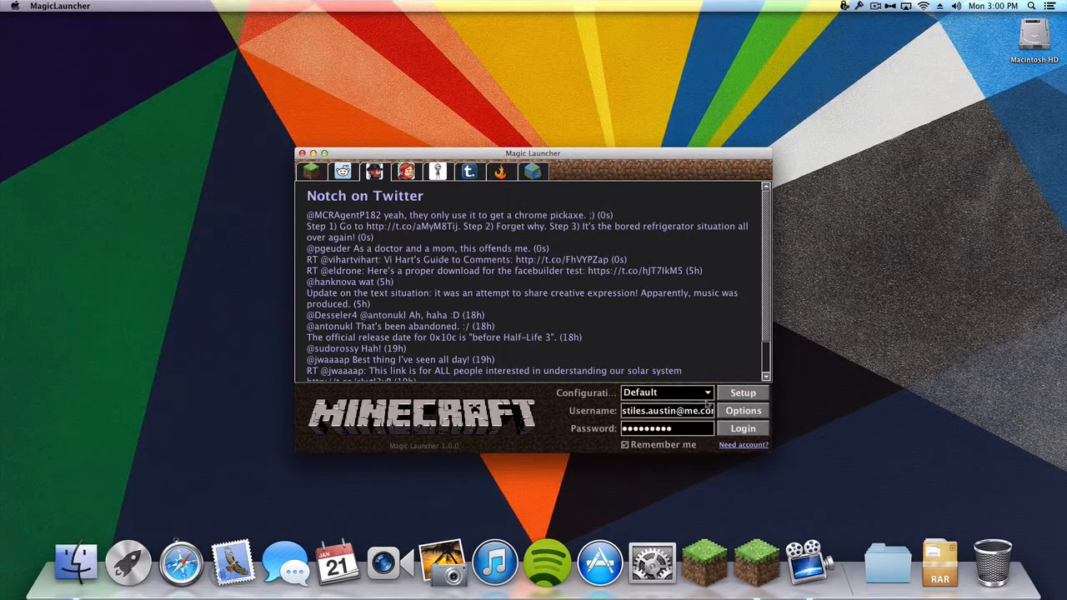
left_click(740, 394)
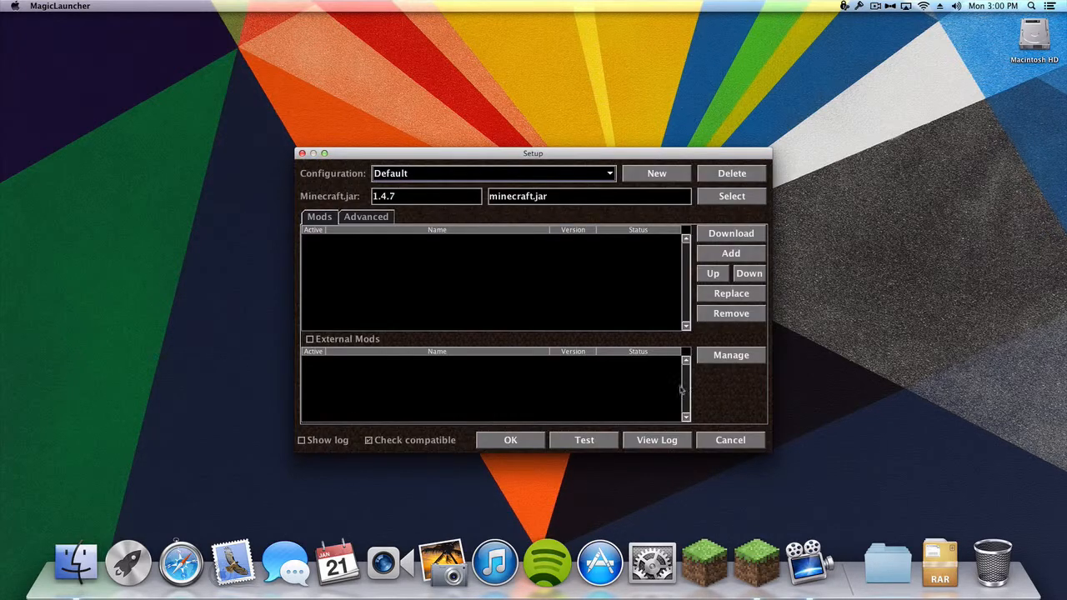
Step: Enlarge the Setup window and switch the configuration to Snapshots
left_click(475, 173)
left_click(475, 173)
left_click(324, 153)
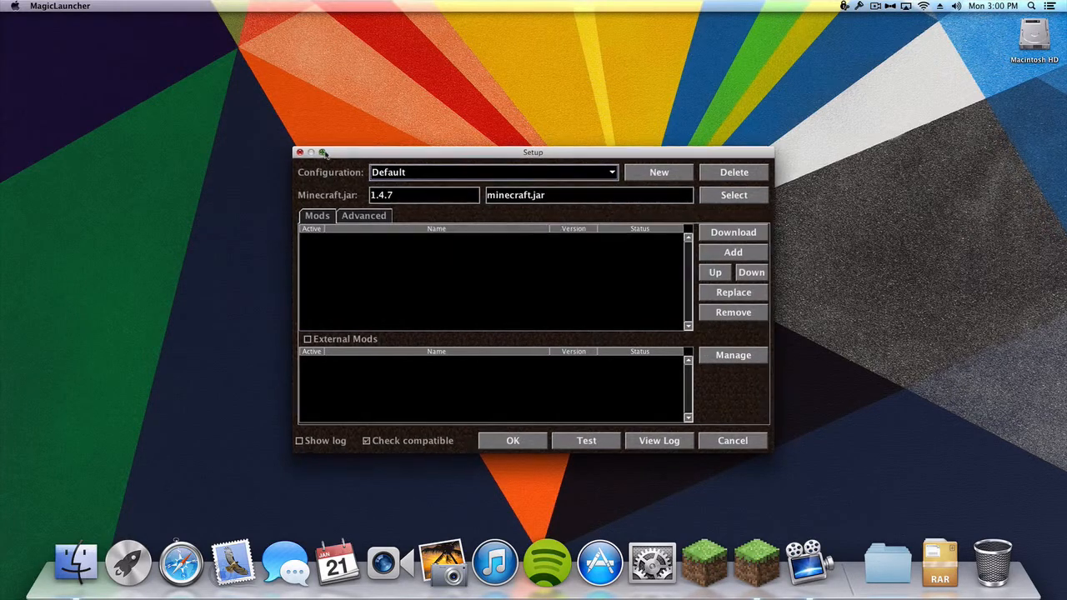
left_click(324, 154)
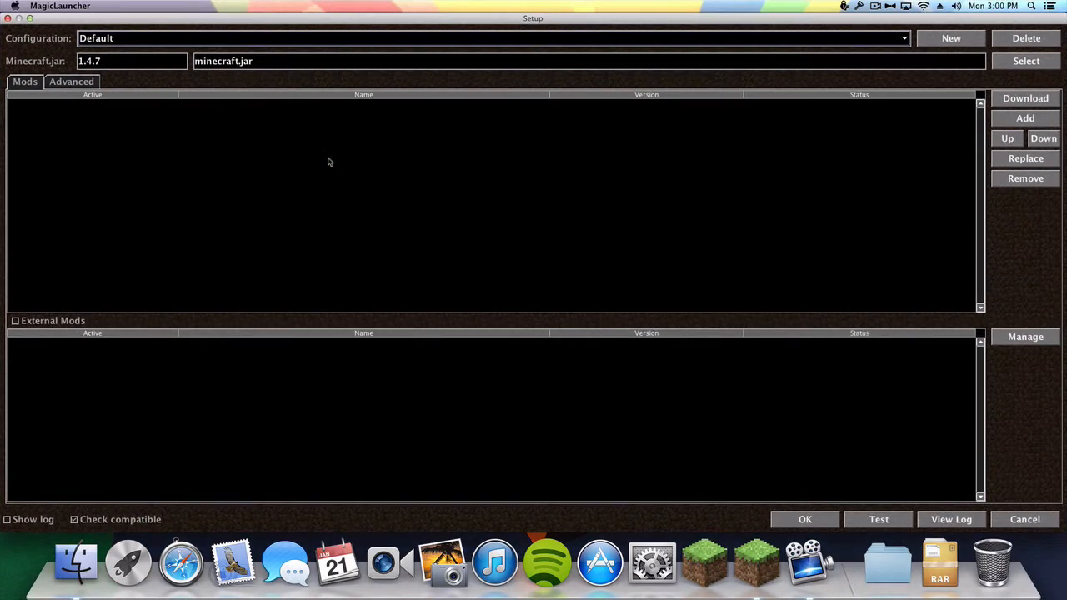
left_click(224, 42)
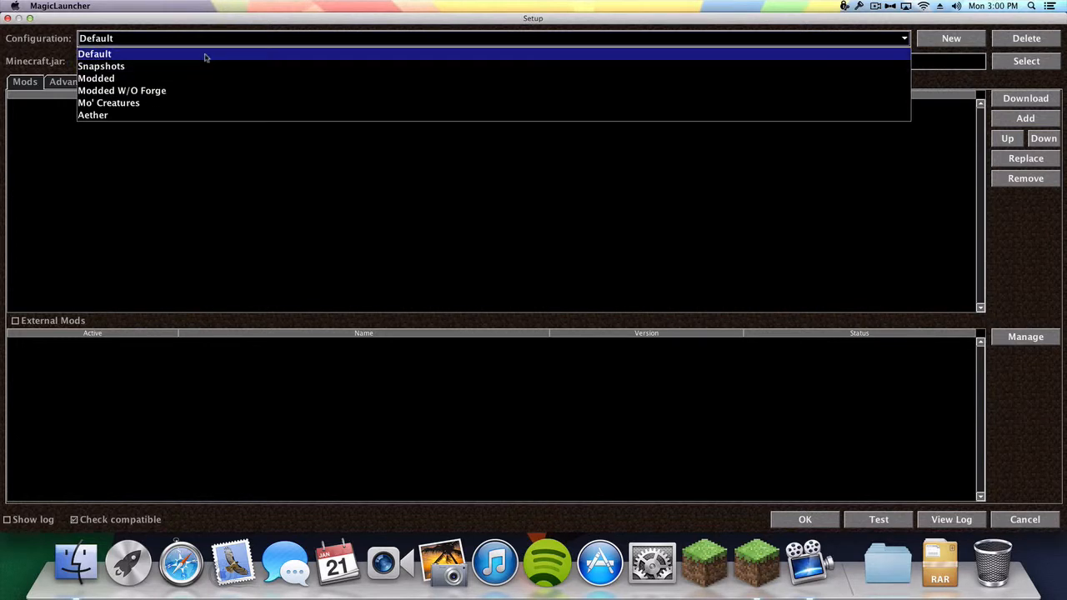
left_click(207, 53)
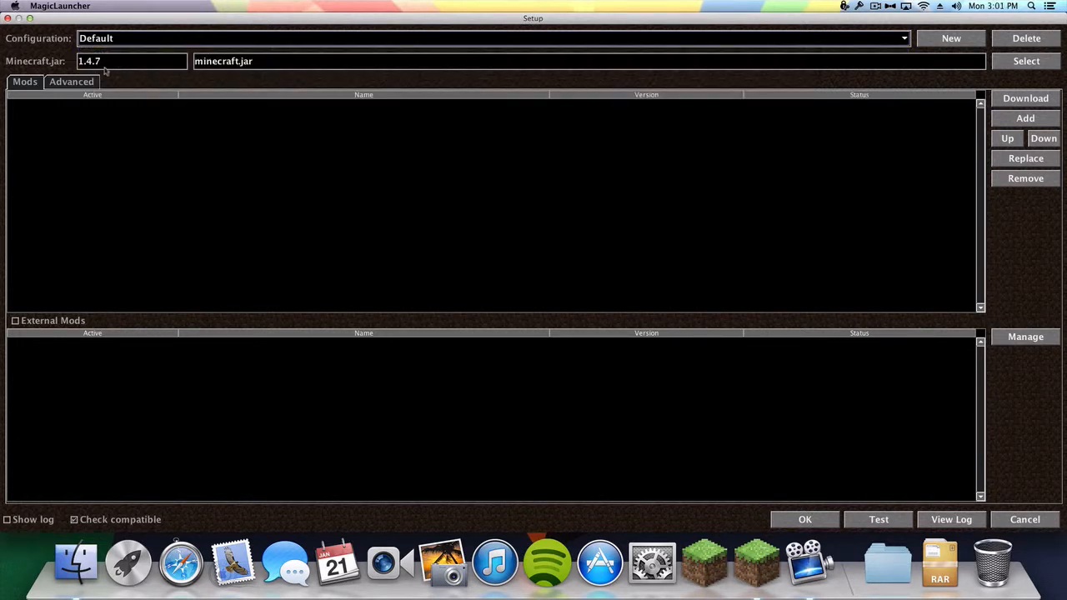
left_click(494, 42)
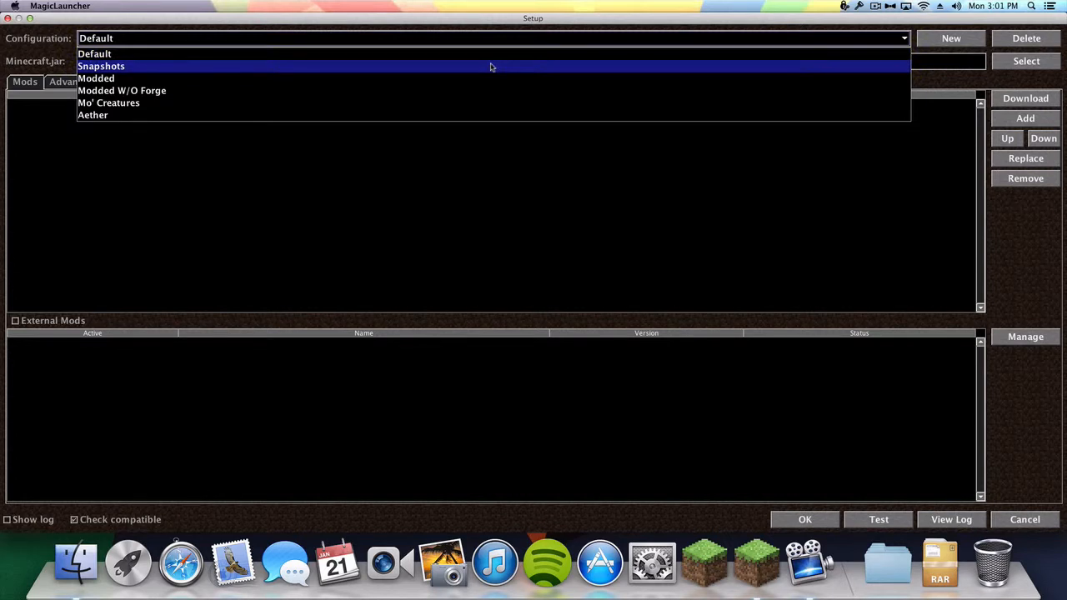
left_click(491, 67)
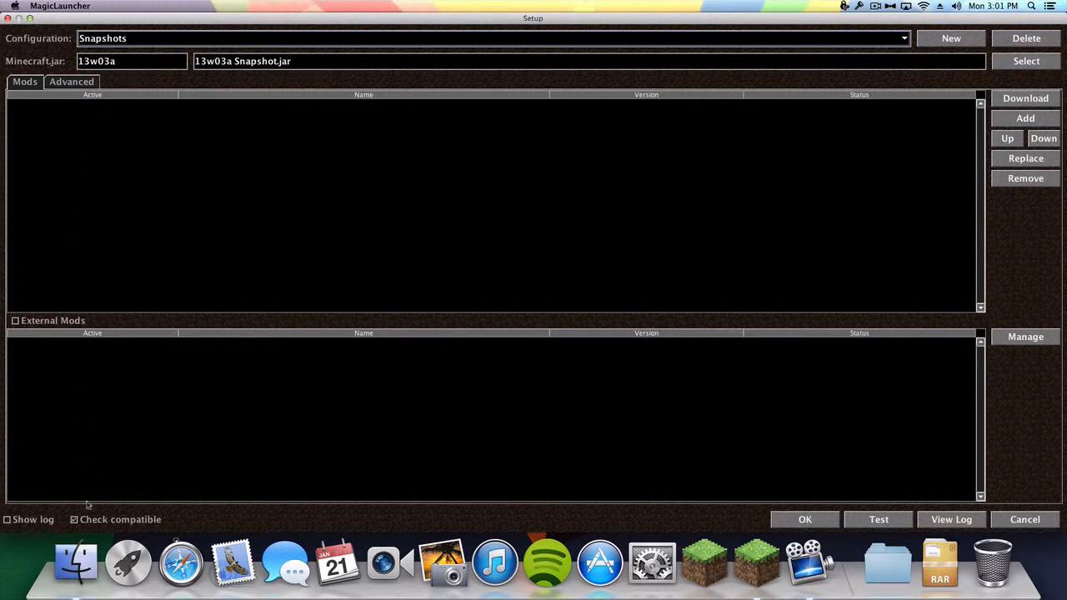
Step: Switch to Finder with a Macintosh HD window open and reposition that window over the launcher setup
left_click(86, 551)
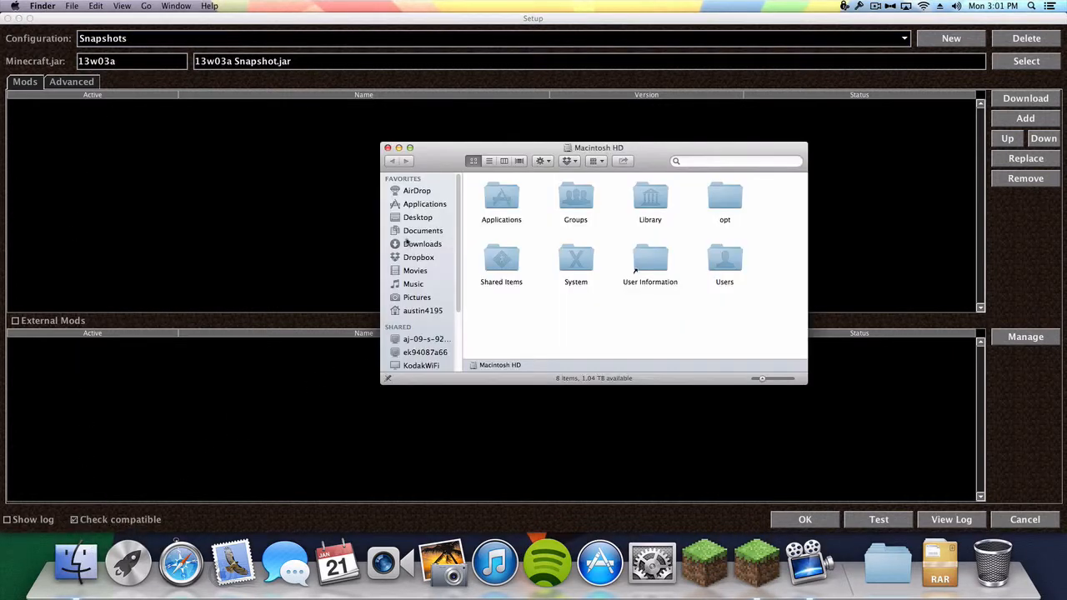
left_click(171, 6)
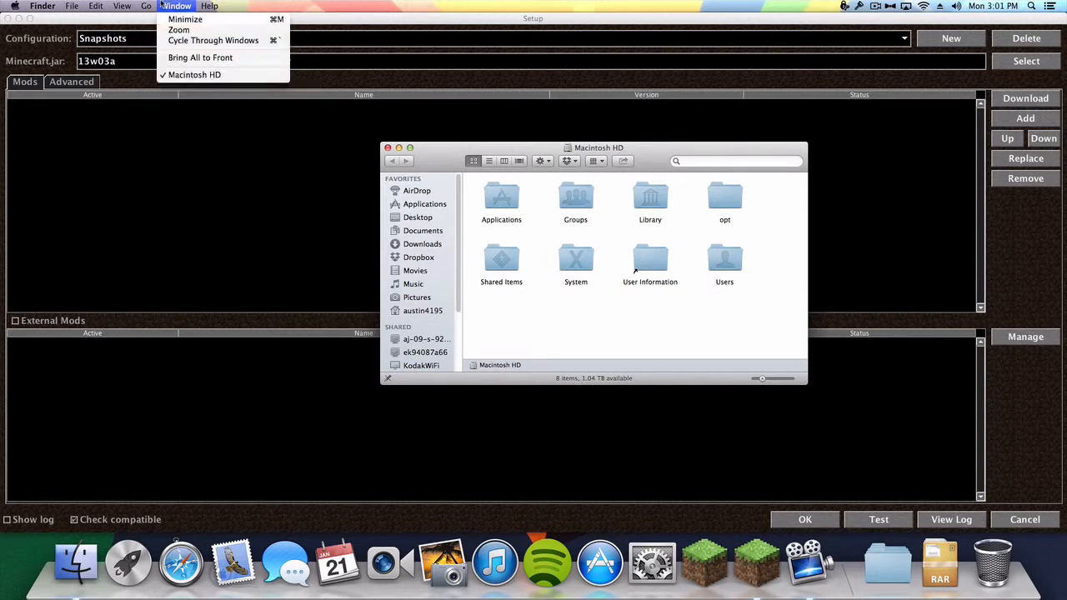
mouse_move(145, 6)
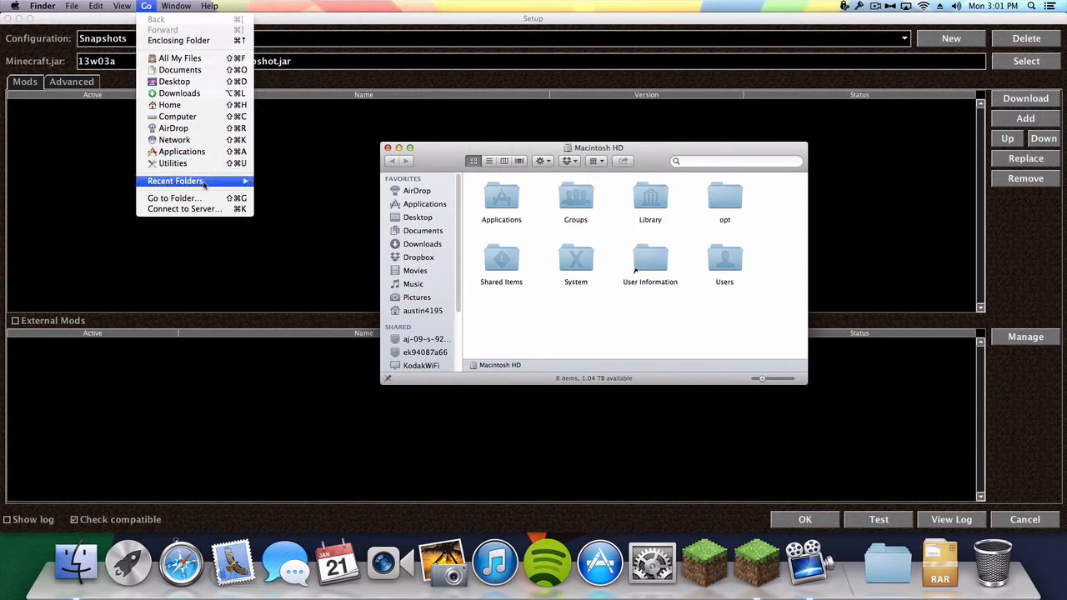
left_click(153, 5)
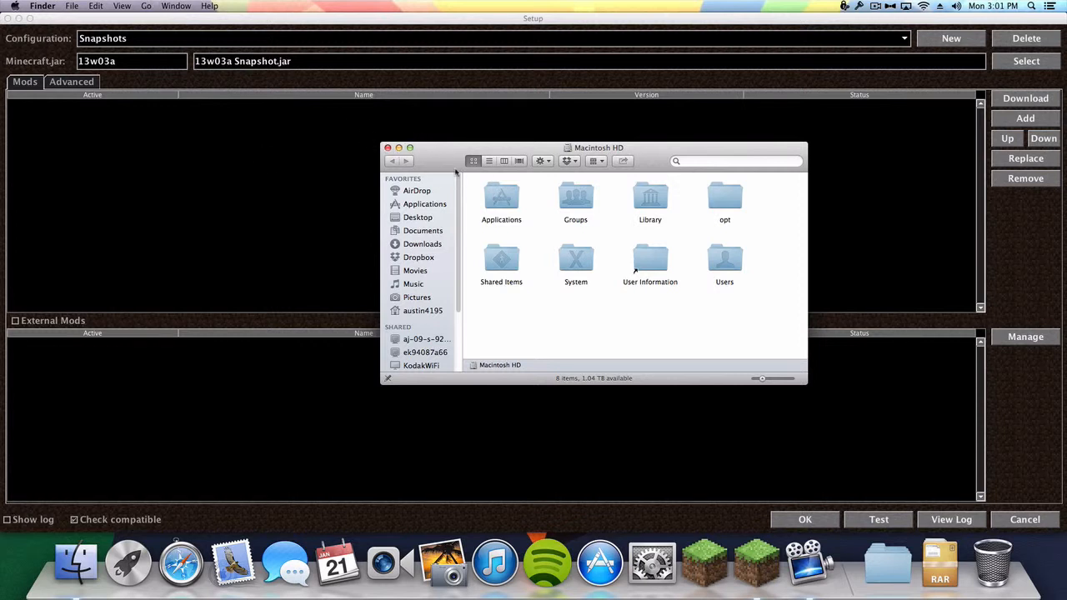
left_click_drag(422, 160, 327, 142)
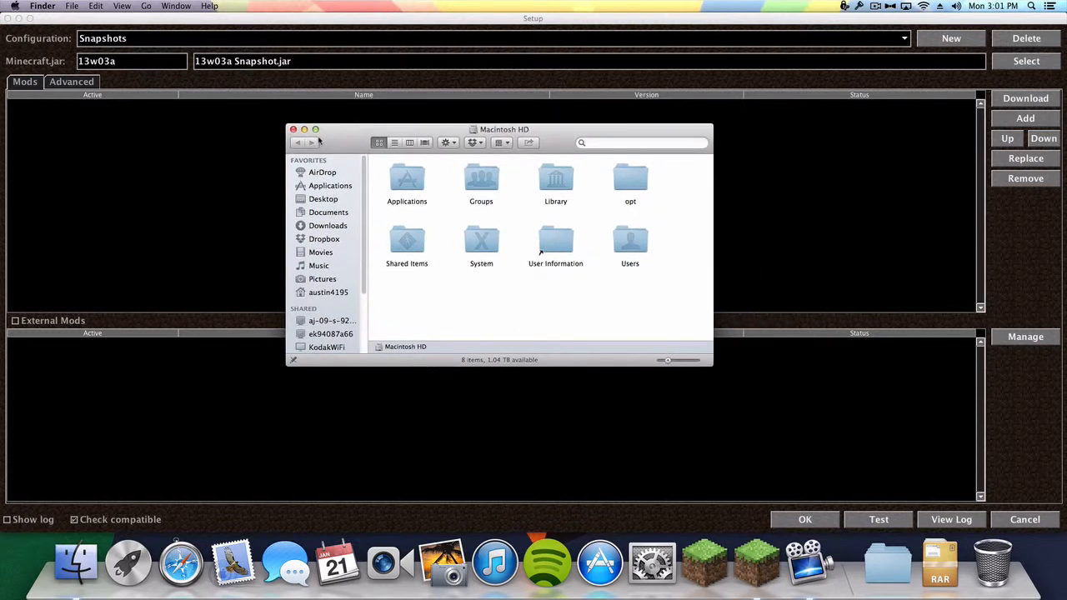
left_click(147, 5)
key("Escape")
left_click(121, 6)
left_click(187, 202)
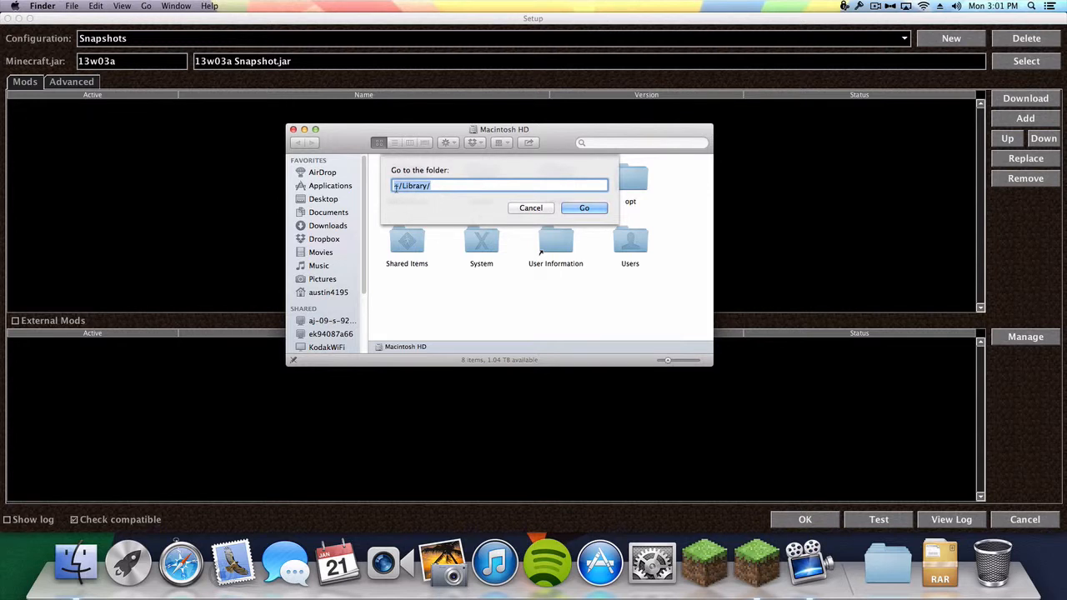
left_click(397, 185)
left_click(533, 208)
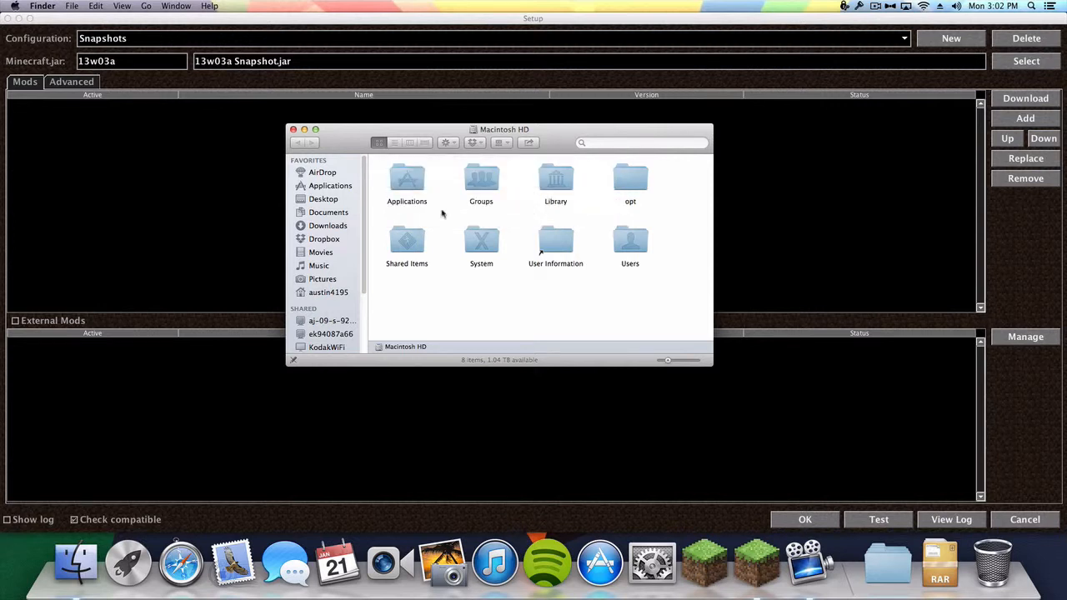
Step: Show the user's home folder, and use Go to Folder to open ~/Library/
left_click(329, 292)
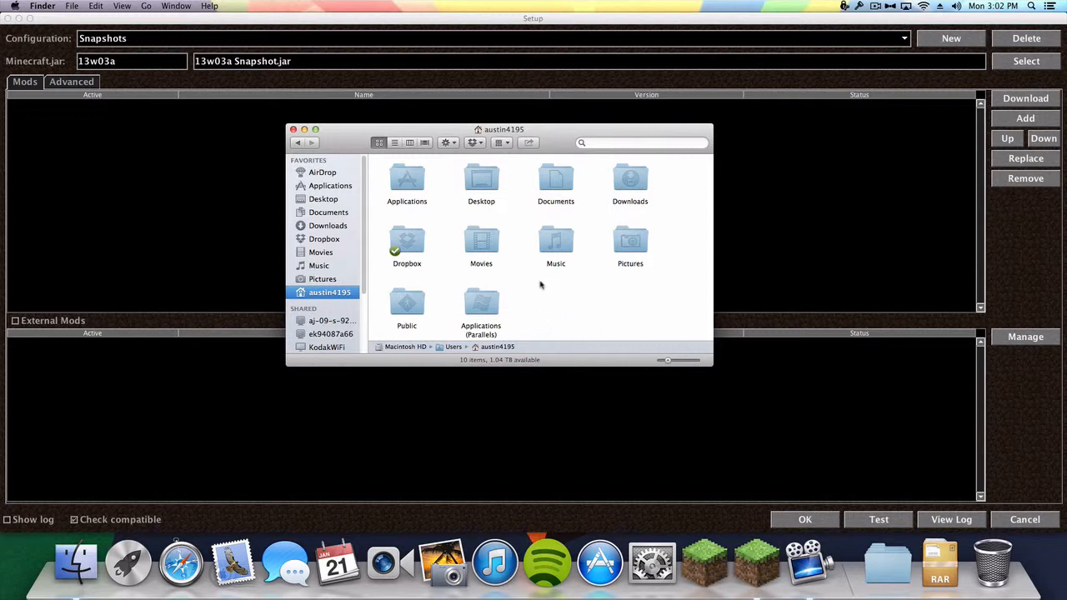
left_click(147, 5)
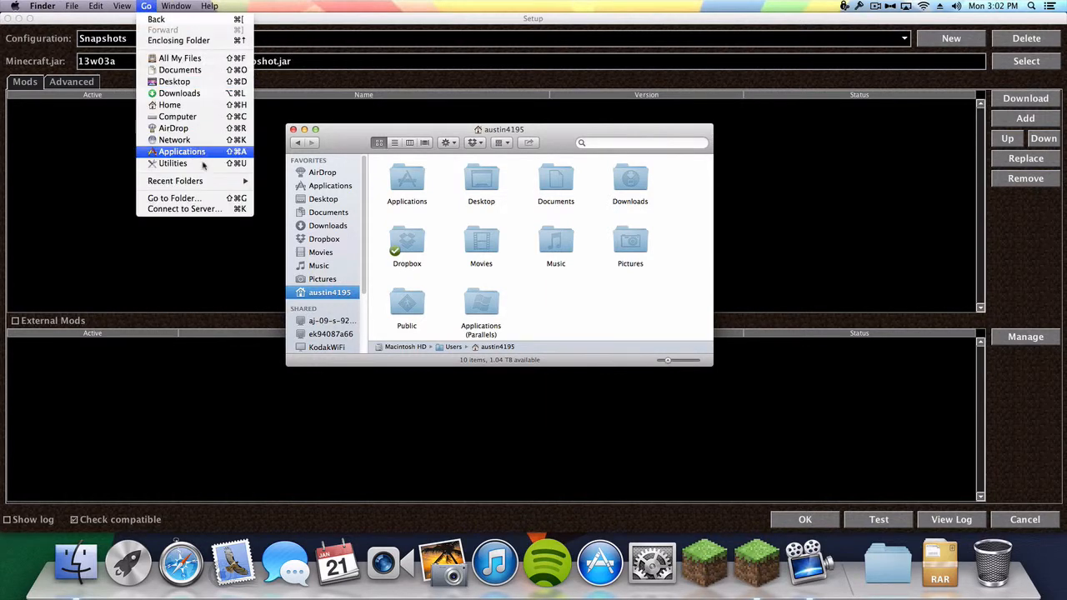
left_click(175, 199)
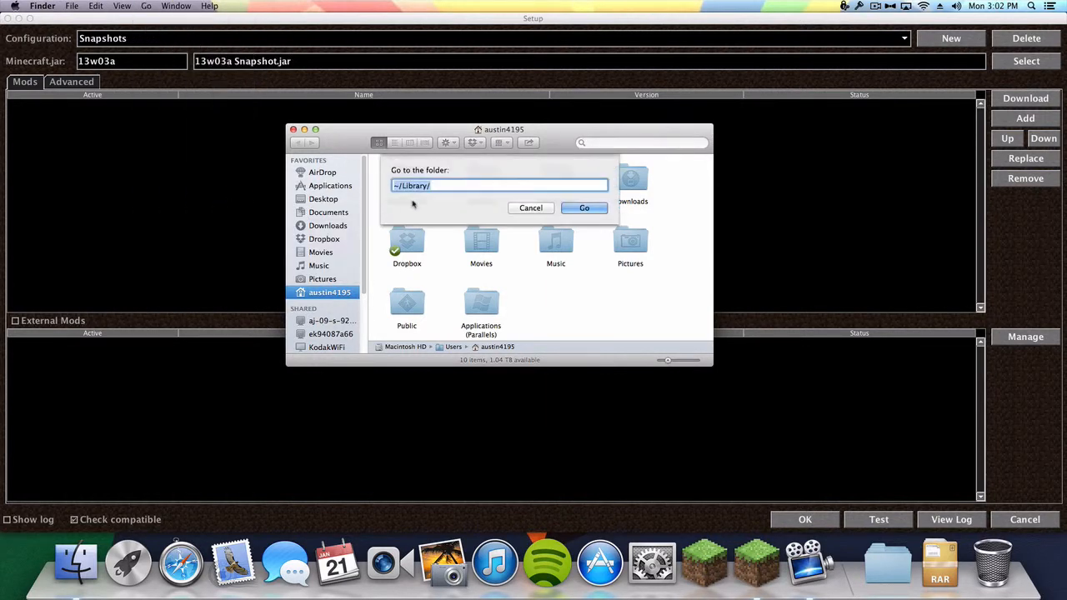
left_click(586, 209)
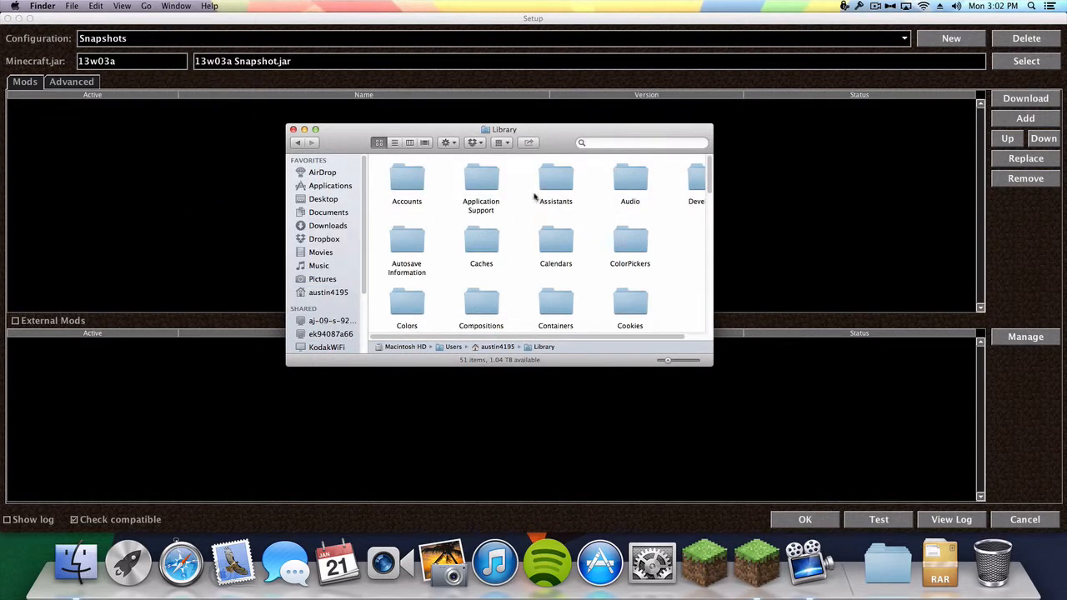
Step: Open the bin folder inside the minecraft folder of Application Support
double_click(481, 180)
scroll(493, 185, "down", 5)
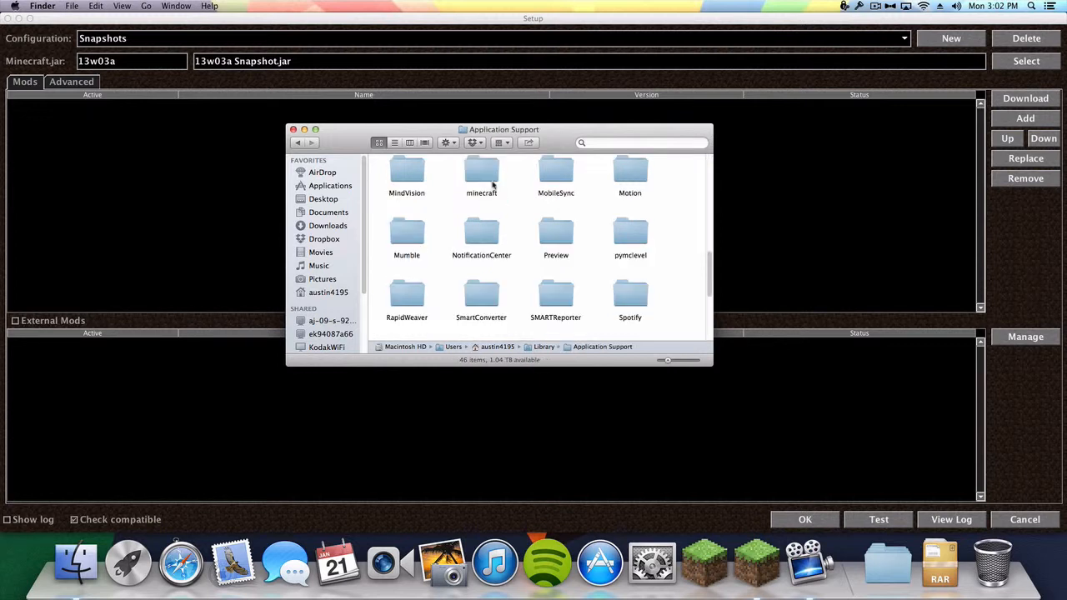
scroll(487, 175, "up", 1)
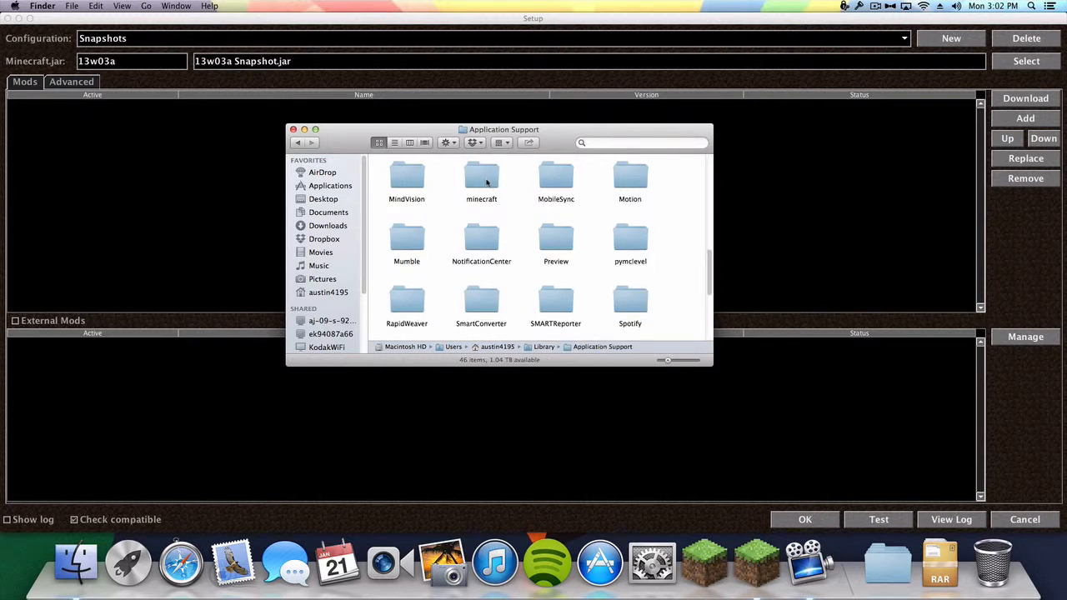
double_click(487, 182)
scroll(498, 208, "down", 5)
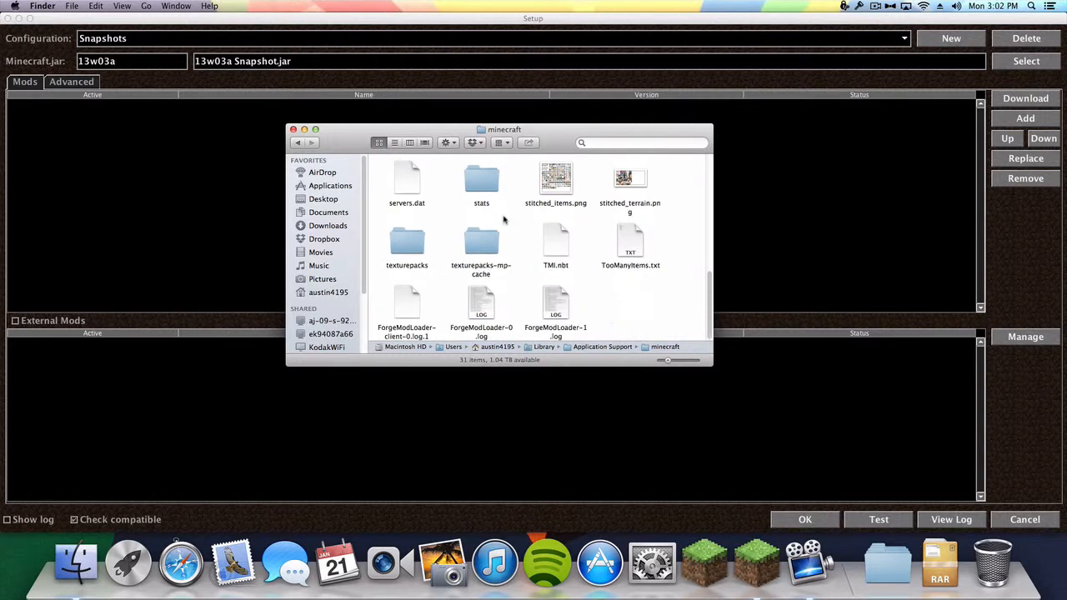
scroll(504, 220, "up", 8)
left_click(420, 183)
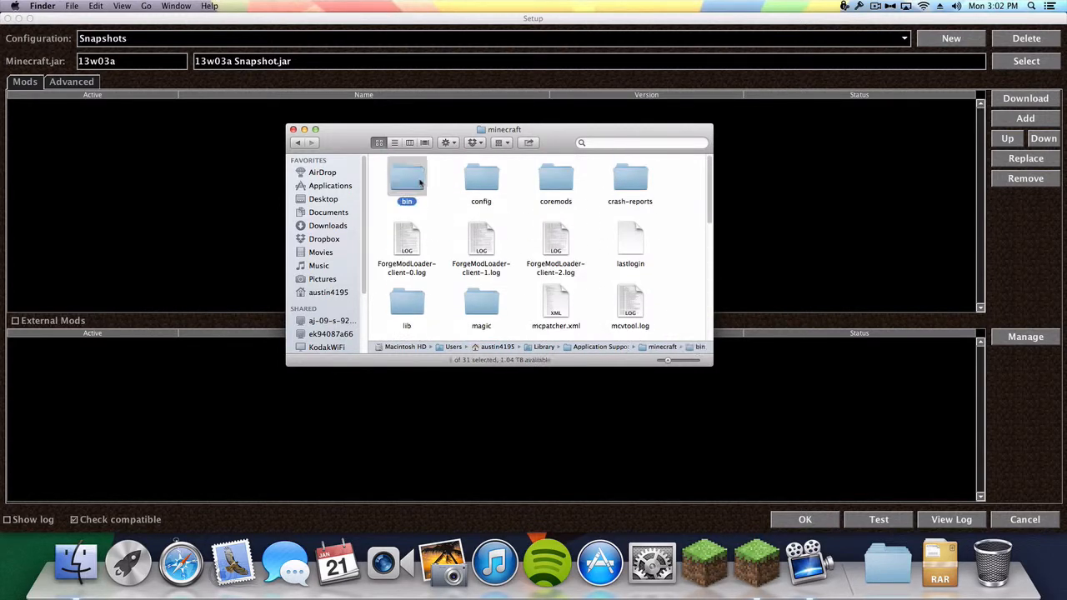
double_click(420, 182)
scroll(655, 233, "up", 1)
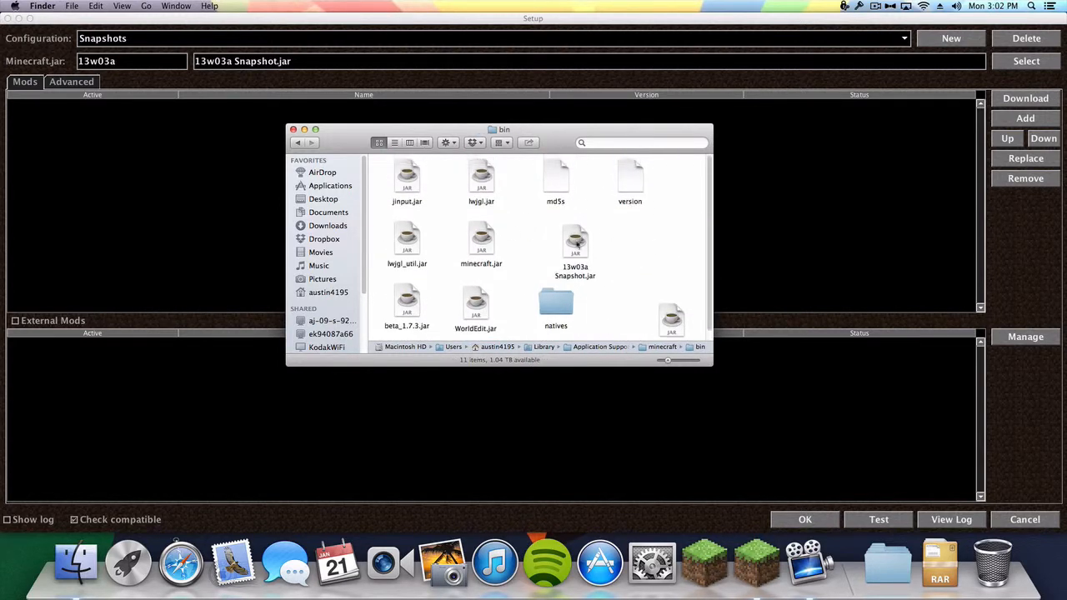
Step: Clean up the bin folder's icons by name and move beta_1.7.3.jar to the Trash
right_click(635, 278)
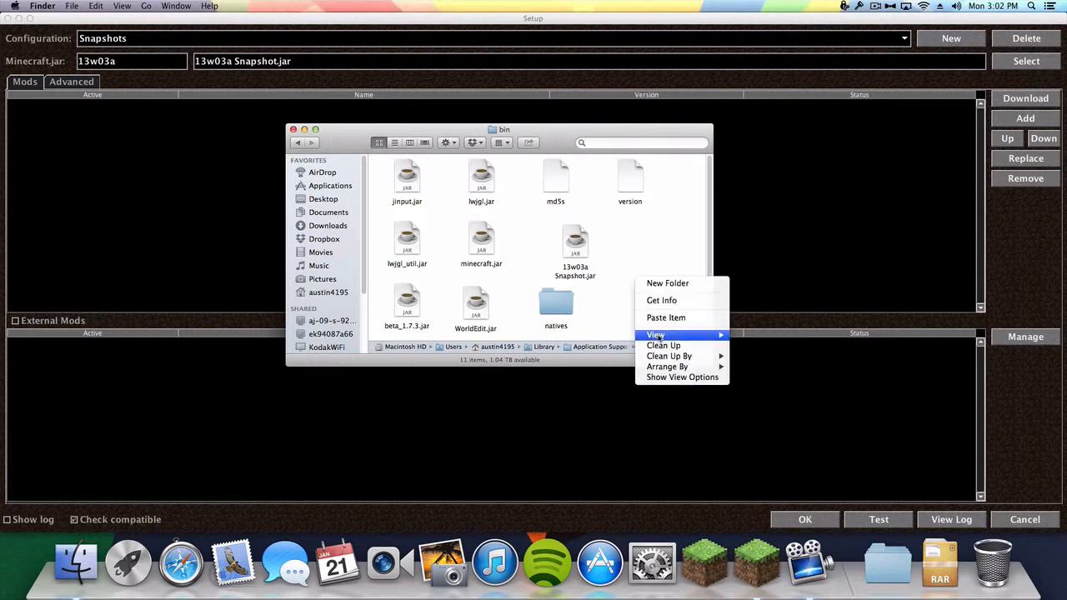
mouse_move(667, 356)
left_click(746, 355)
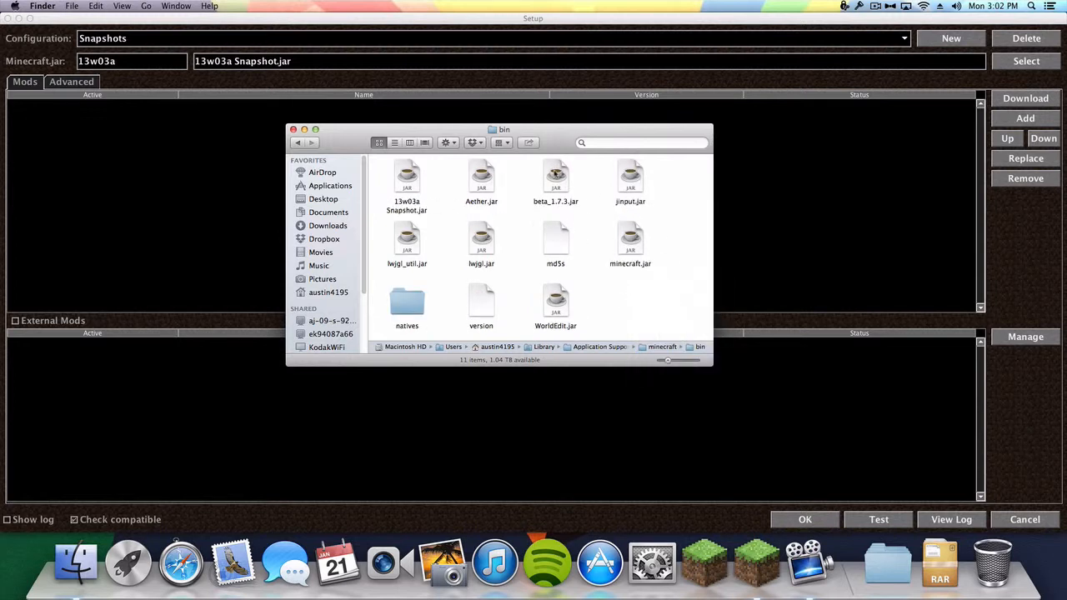
right_click(556, 174)
left_click(580, 205)
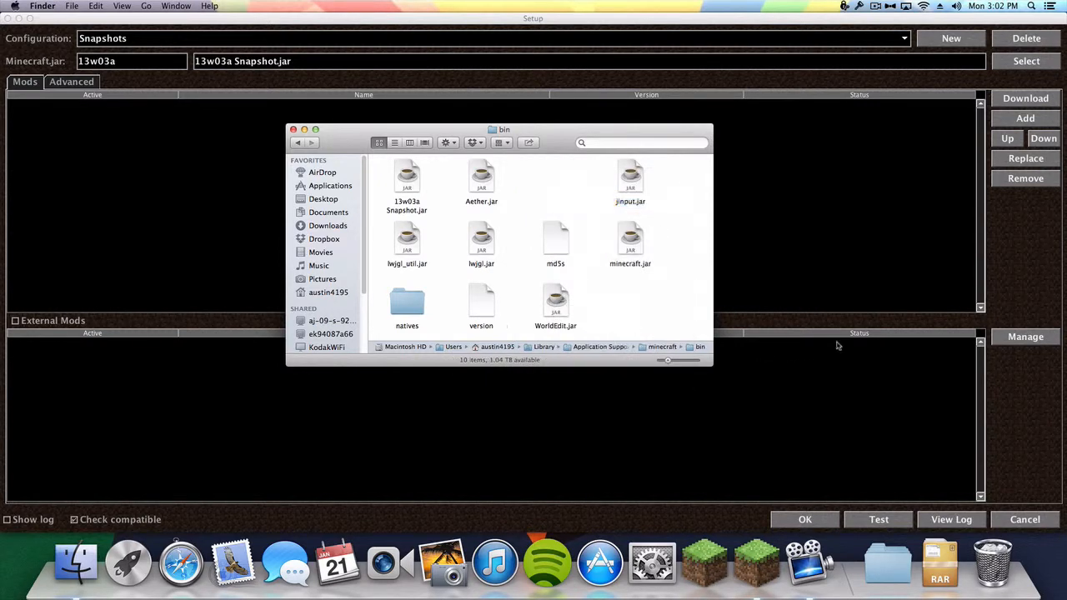
Step: Examine the game version files 13w03a Snapshot.jar, minecraft.jar and Aether.jar in the bin folder
left_click(406, 185)
left_click(629, 250)
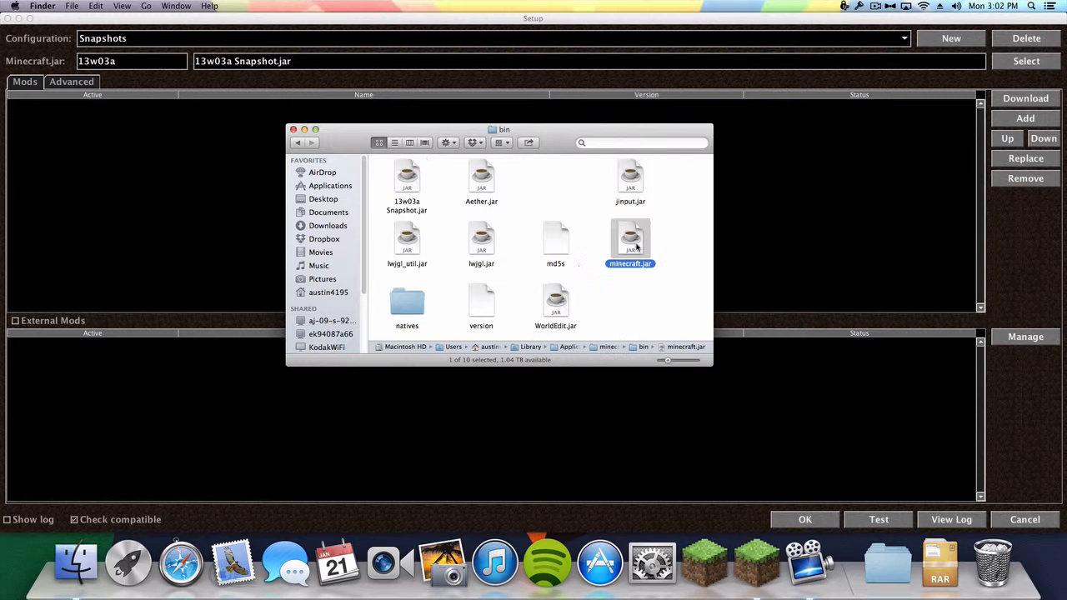
left_click(467, 189)
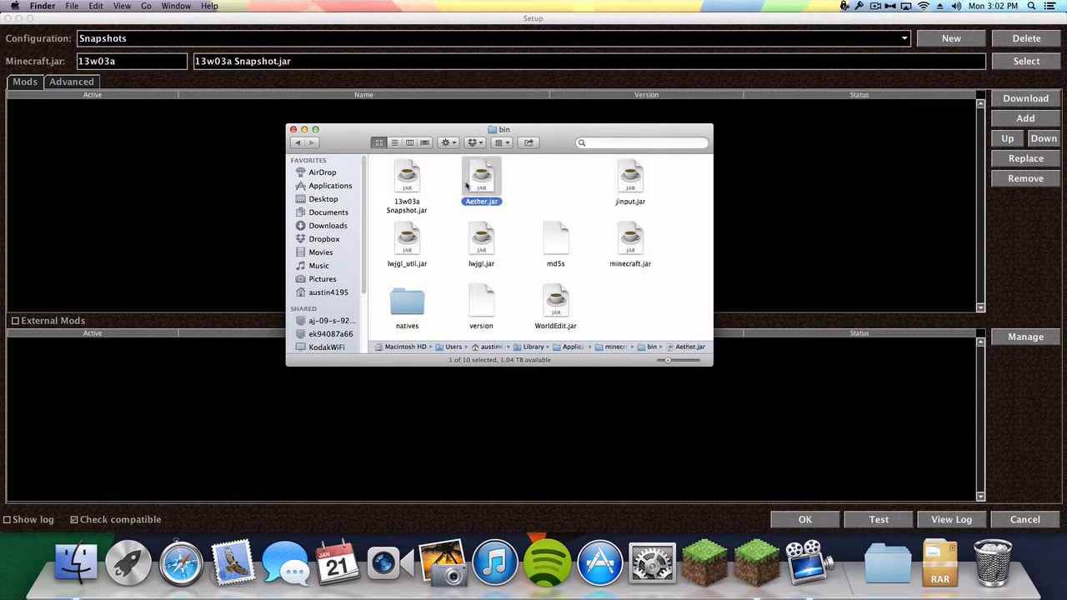
Step: Examine 13w03a Snapshot.jar and WorldEdit.jar in the bin folder, go back to Application Support, and close the Finder window
left_click(411, 185)
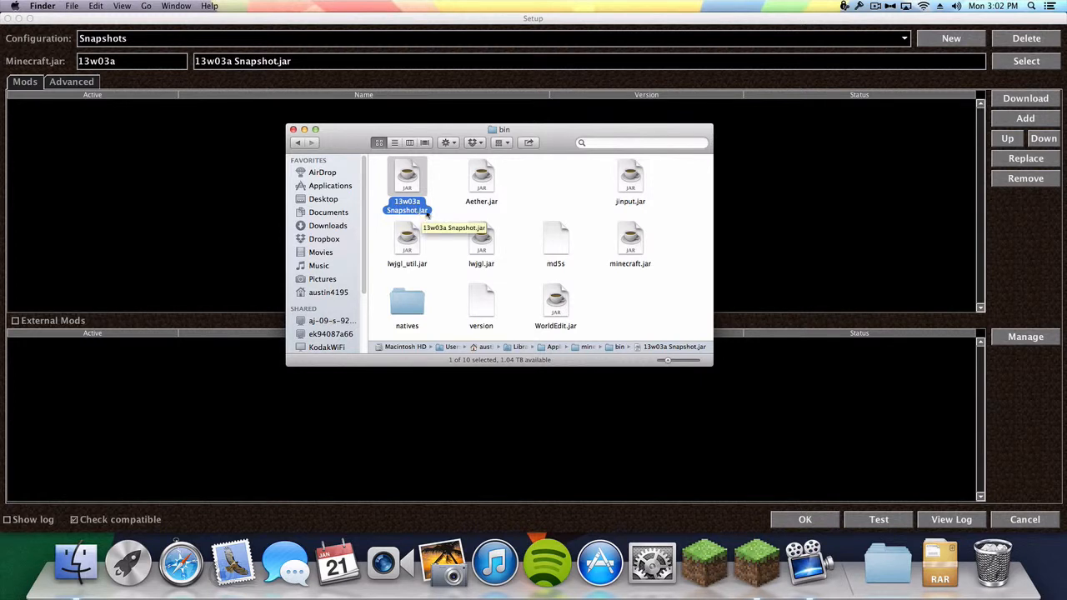
left_click(561, 302)
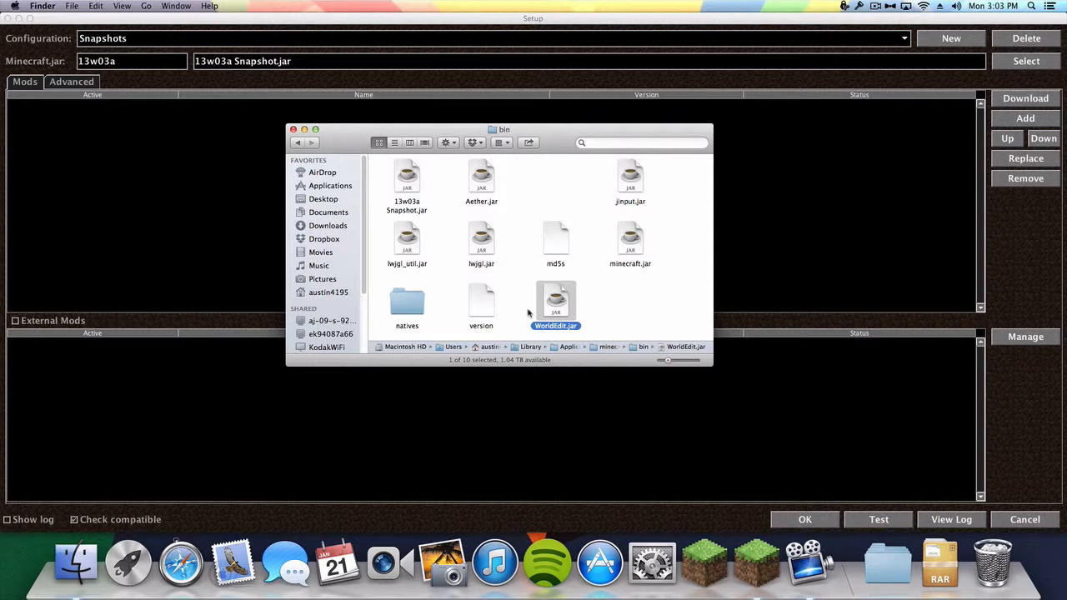
left_click(608, 307)
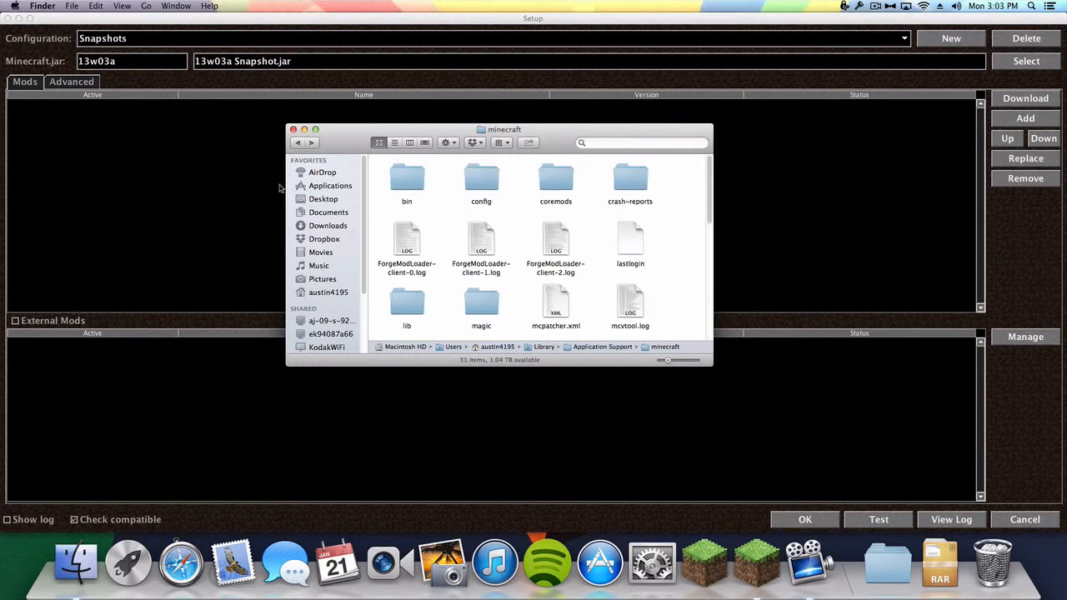
left_click(298, 142)
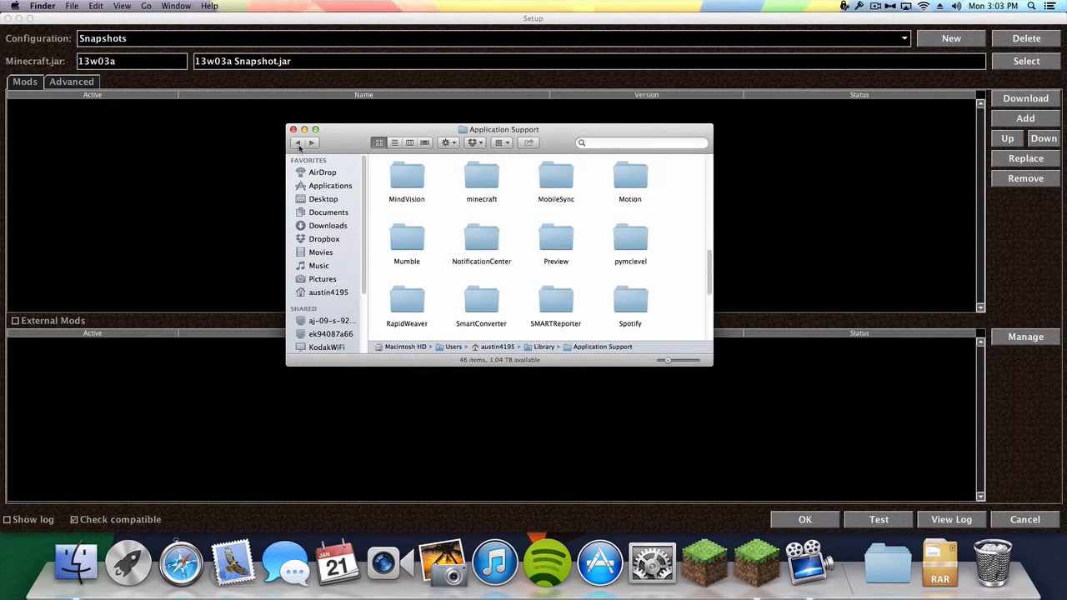
left_click(293, 130)
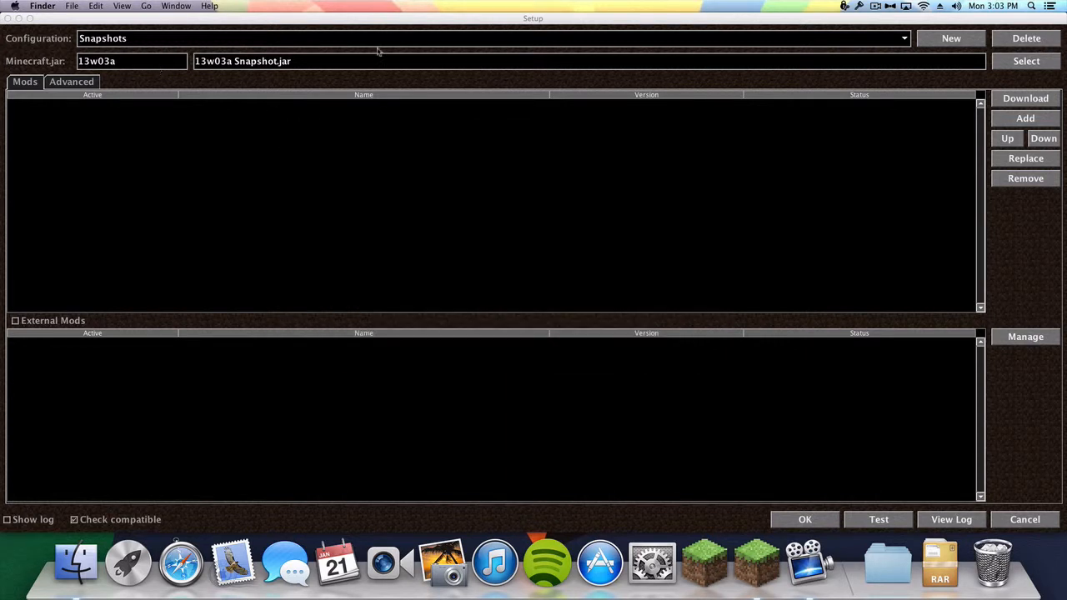
Step: Switch MagicLauncher to the Modded configuration and go through each mod in its list
left_click(705, 41)
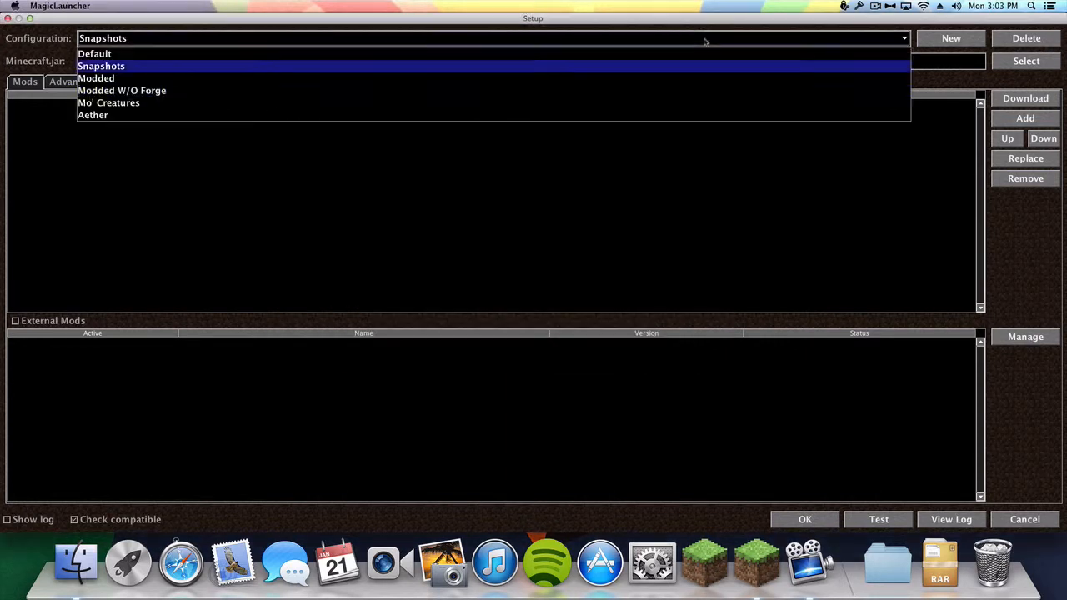
left_click(435, 81)
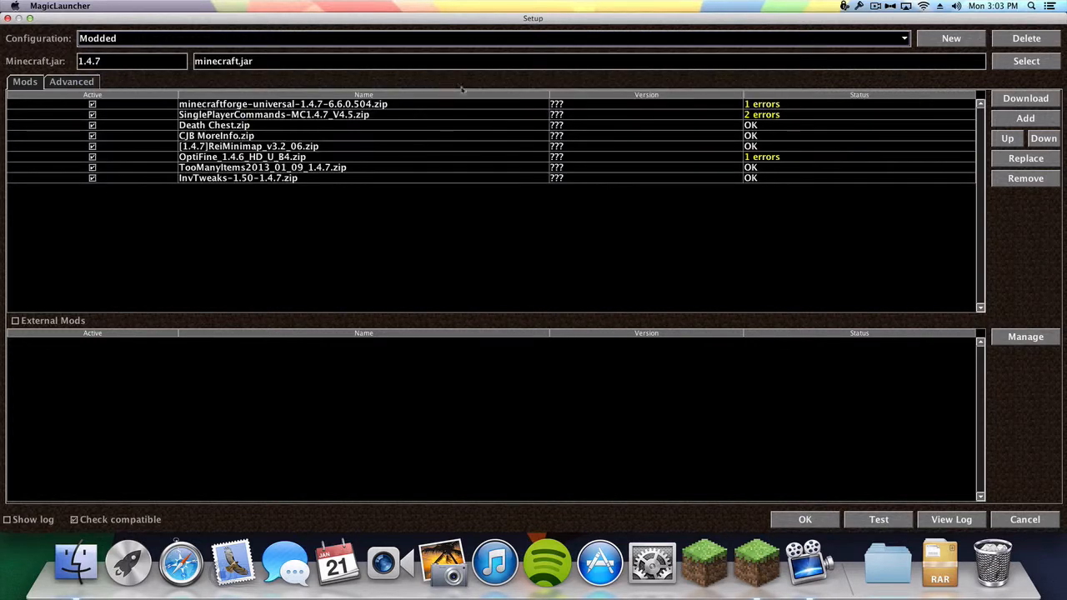
left_click(207, 106)
left_click(214, 115)
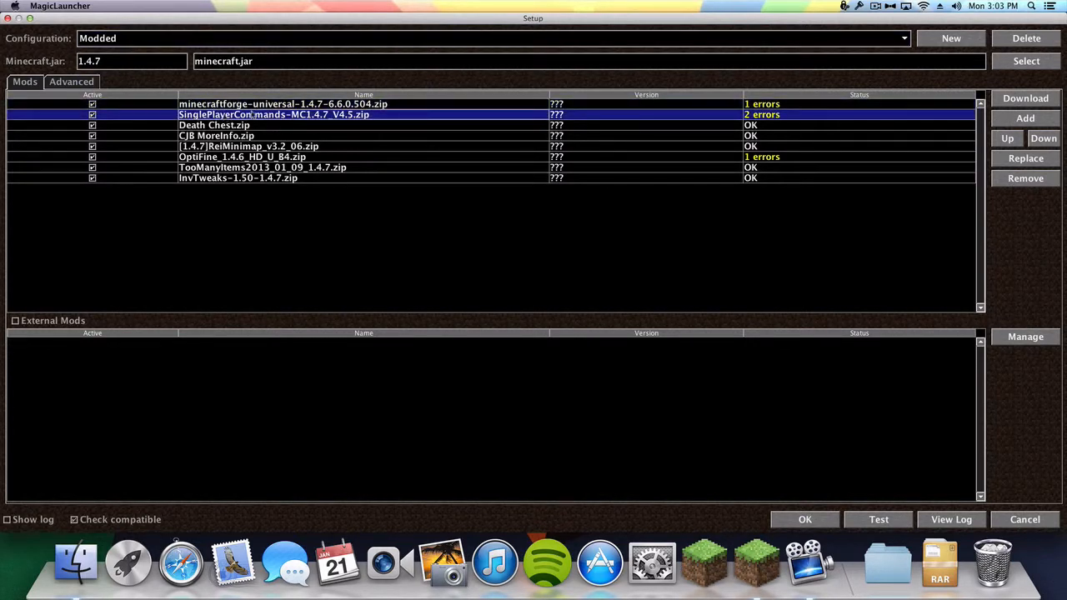
left_click(255, 125)
left_click(256, 135)
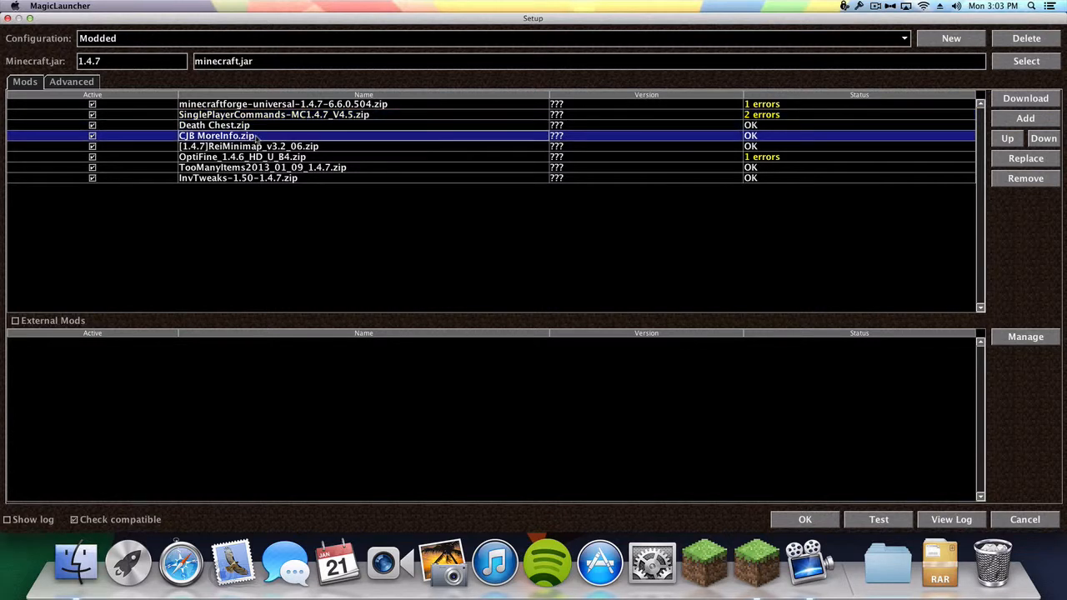
left_click(249, 147)
left_click(250, 157)
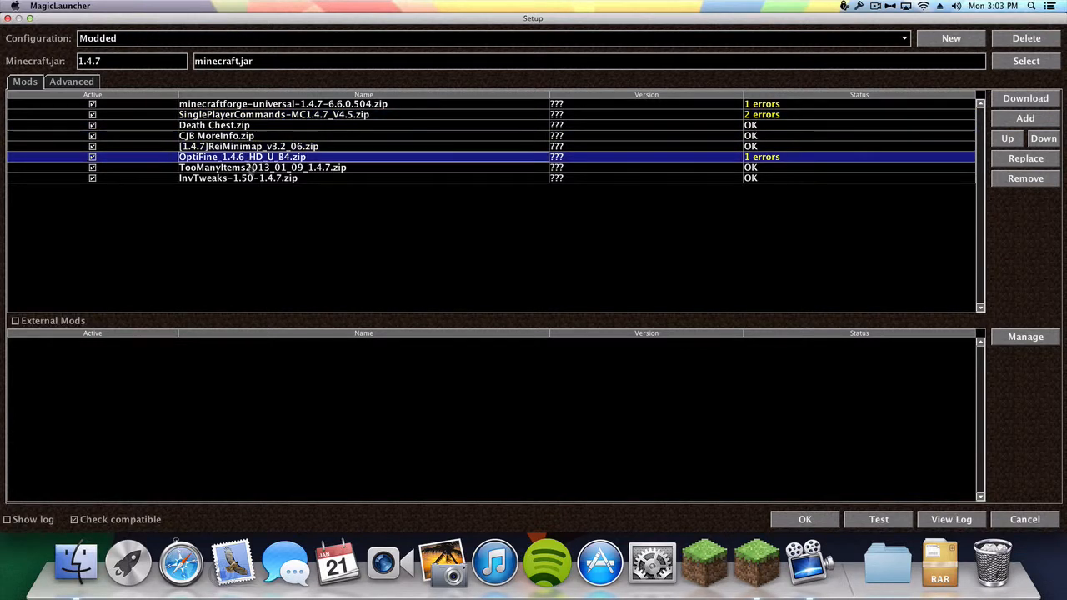
left_click(252, 167)
left_click(254, 177)
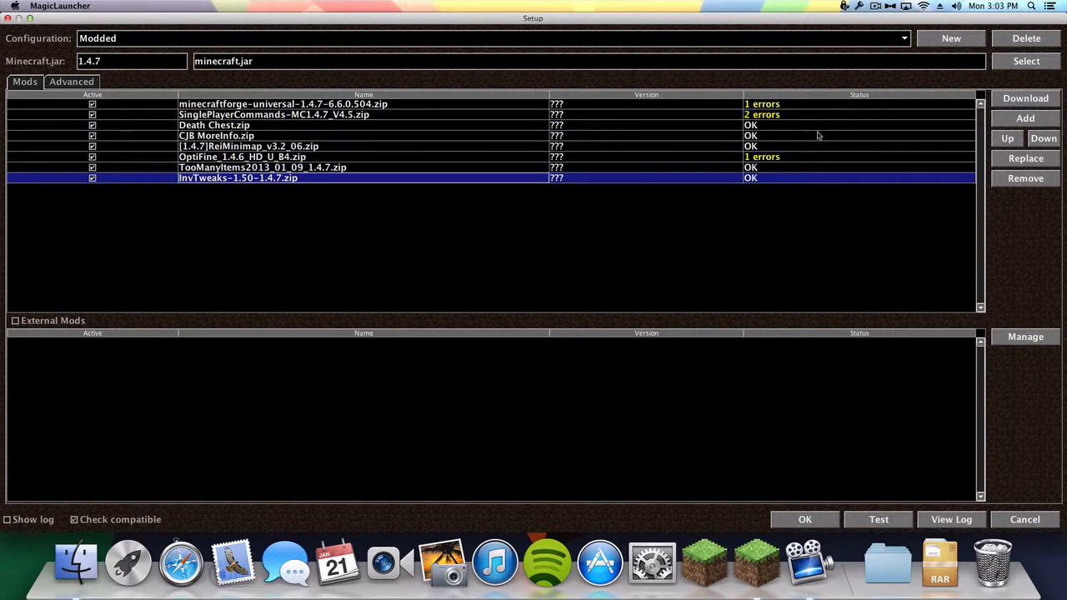
Step: Move OptiFine_1.4.6_HD_U_B4.zip up two places in the mod order, above CJB MoreInfo.zip
left_click(770, 148)
left_click(772, 157)
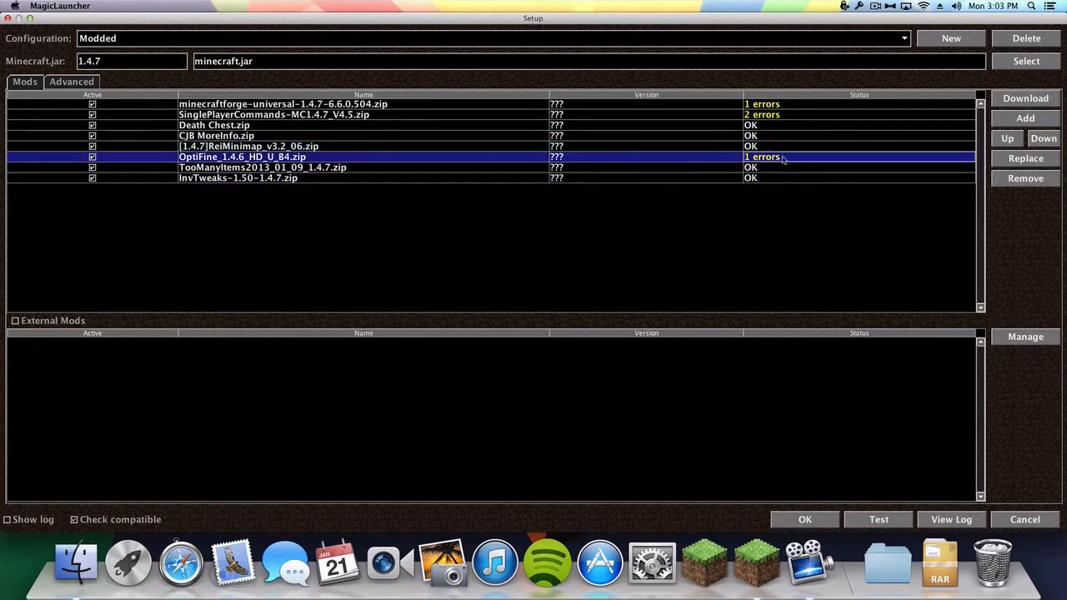
left_click(1006, 140)
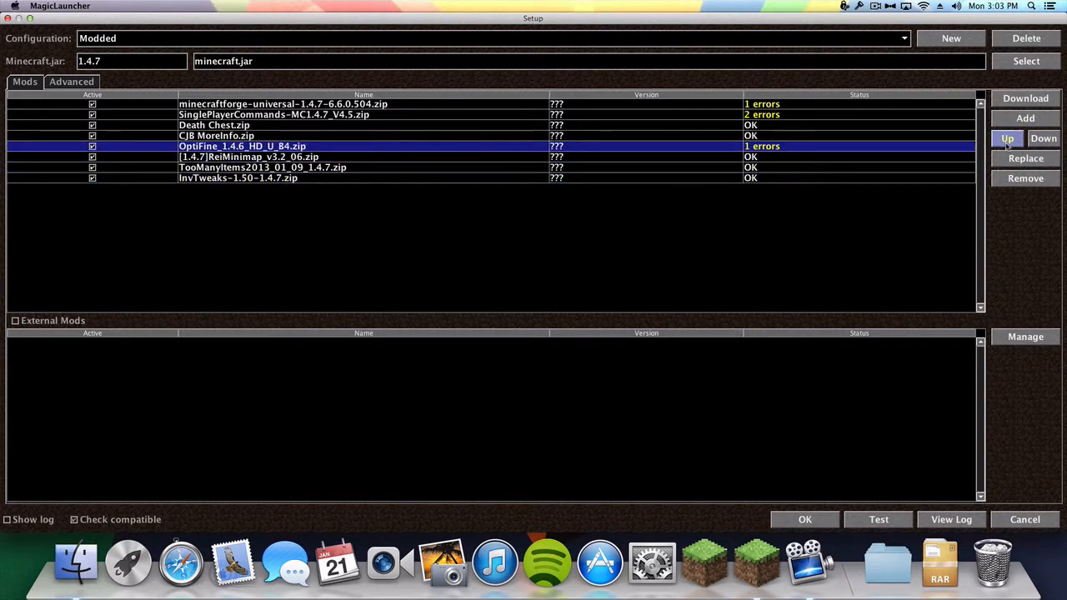
left_click(1007, 140)
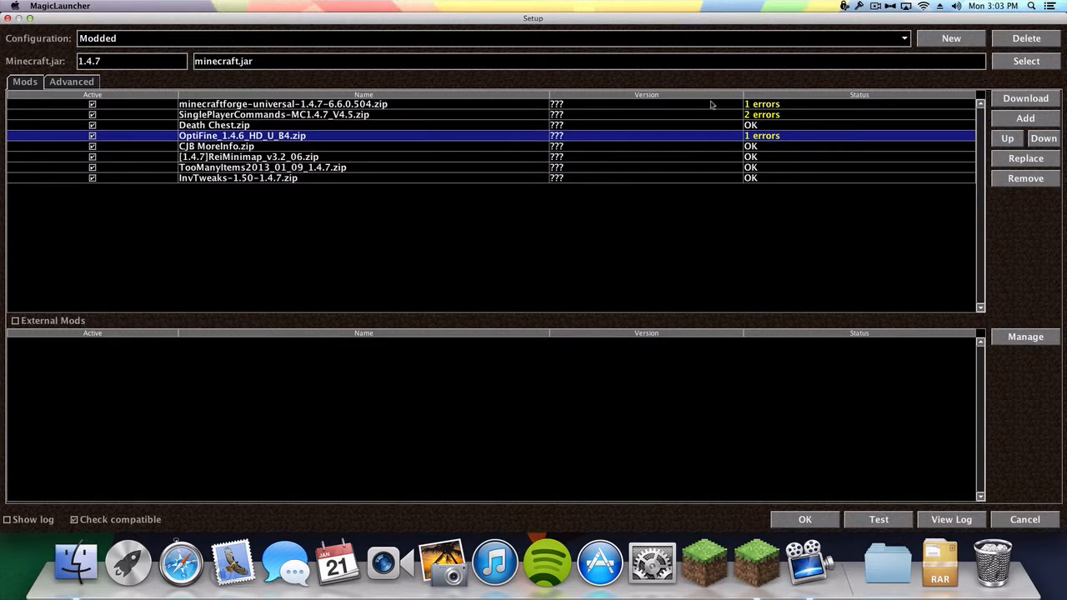
Step: Remove the minecraftforge-universal, Death Chest, OptiFine and ReiMinimap mods from the Modded configuration
left_click(712, 105)
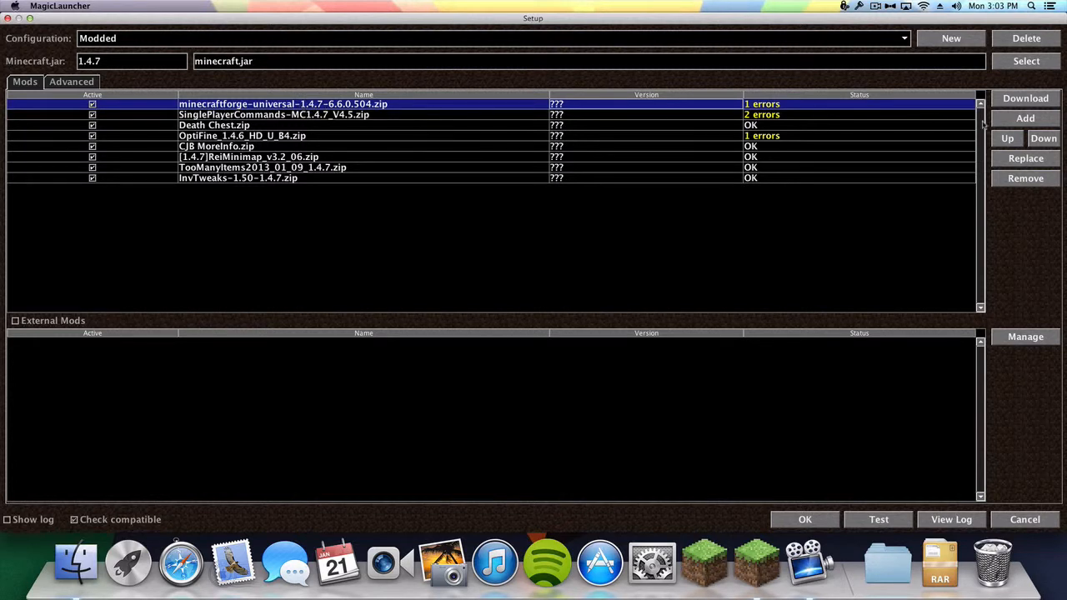
left_click(1025, 179)
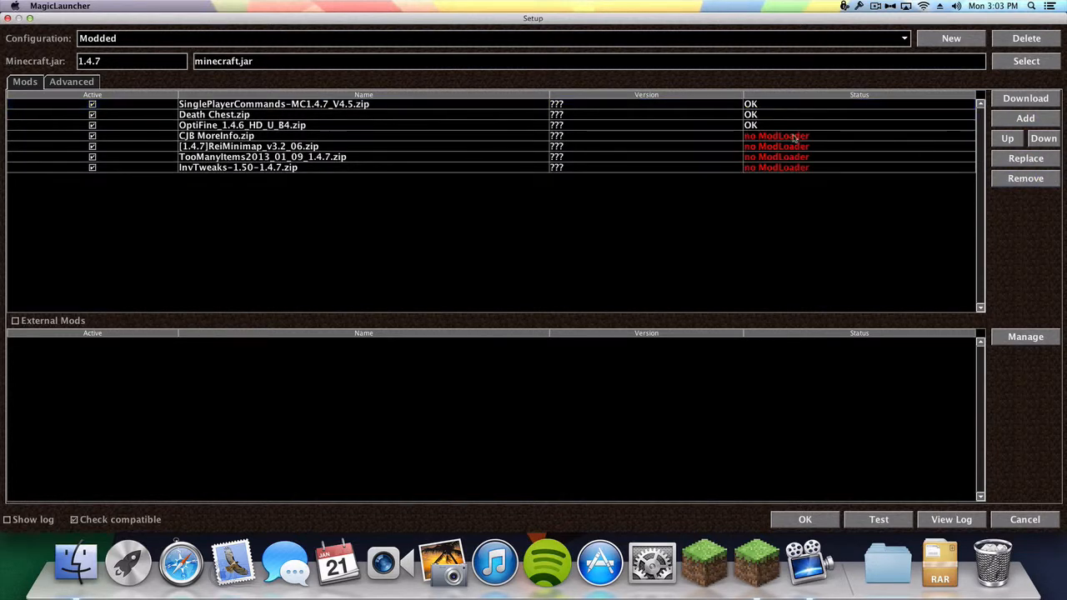
left_click(842, 114)
left_click(1025, 178)
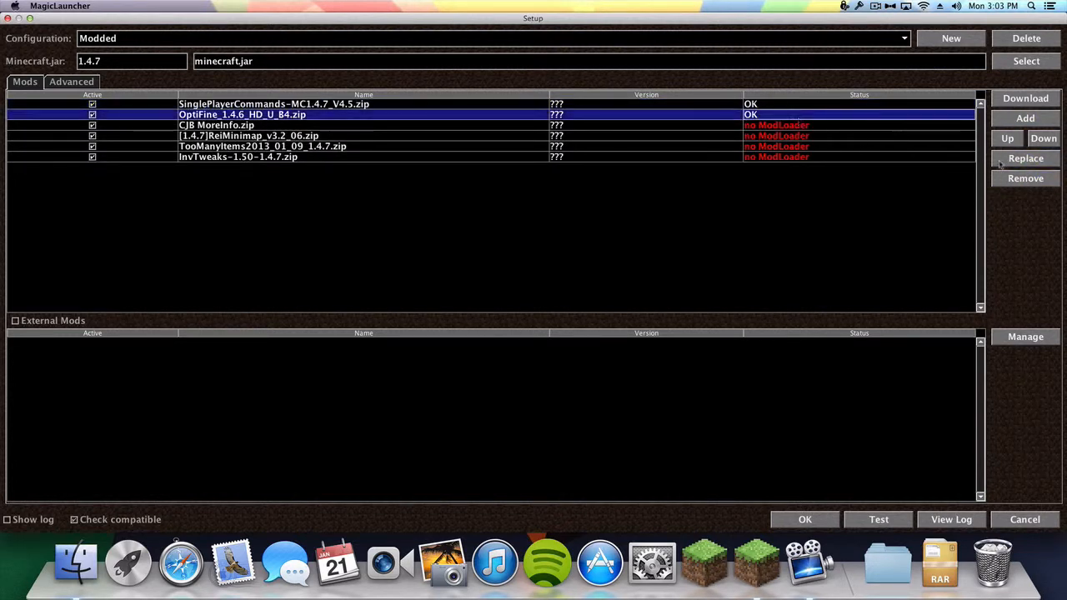
left_click(1025, 179)
left_click(875, 127)
left_click(1025, 179)
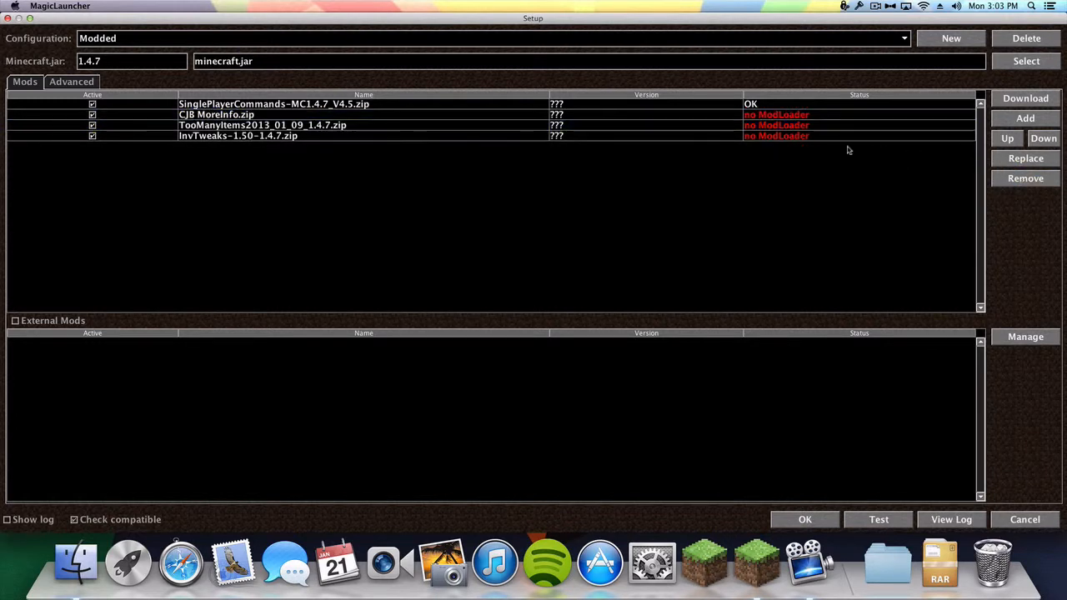
Step: Remove the remaining TooManyItems, InvTweaks, CJB MoreInfo and SinglePlayerCommands mods to empty the Modded configuration
left_click(832, 126)
left_click(1025, 179)
left_click(850, 127)
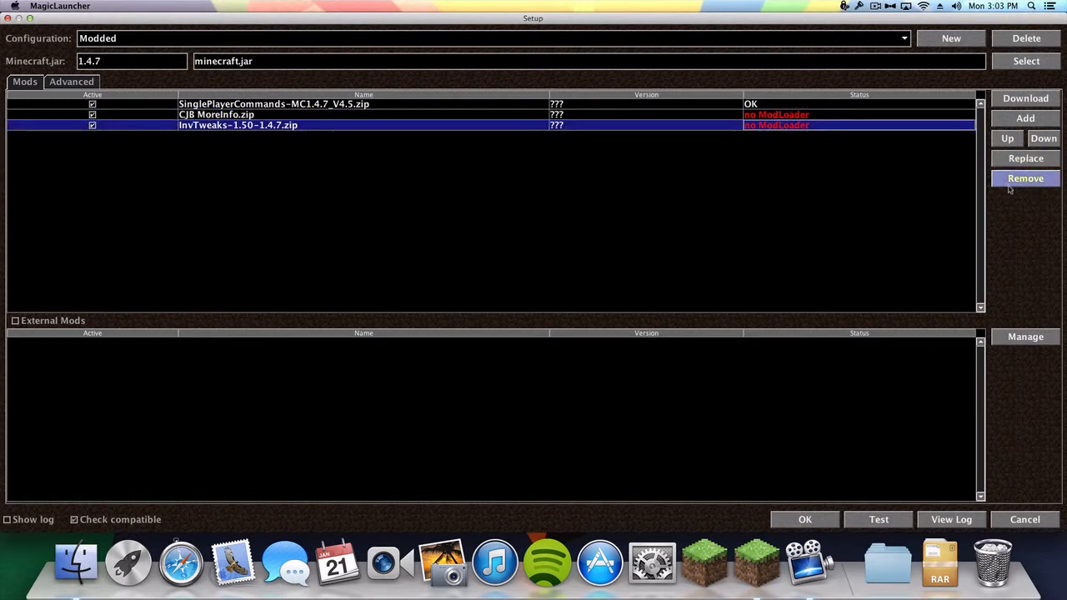
left_click(1025, 178)
left_click(875, 115)
left_click(1025, 179)
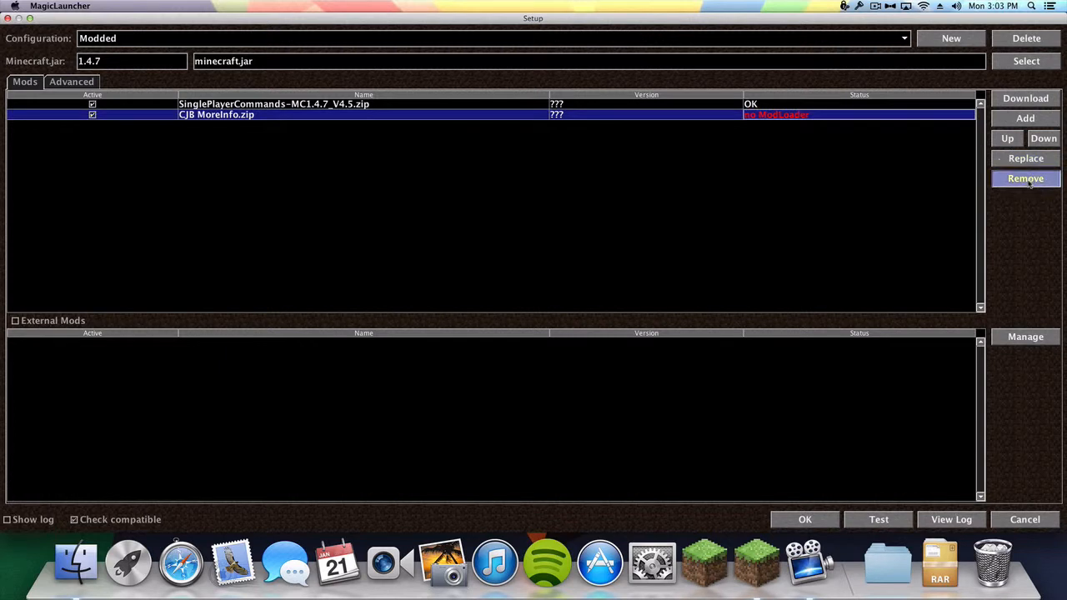
left_click(834, 106)
left_click(1026, 178)
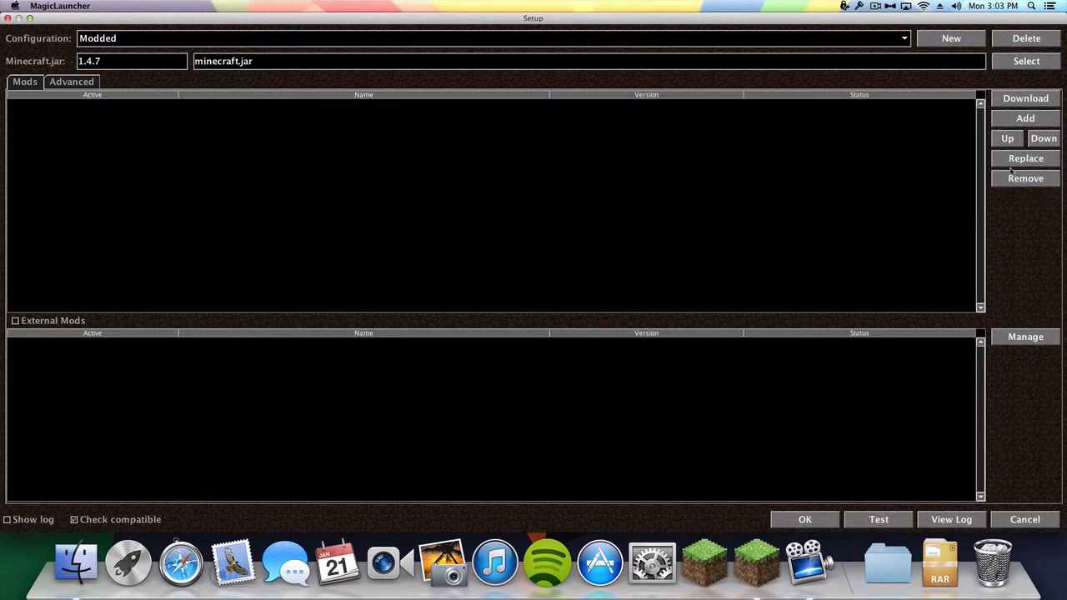
Step: Add minecraftforge-universal-1.4.7-6.6.0.504.zip, OptiFine_1.4.6_HD_U_B4.zip and TooManyItems2013_01_09_1.4.7.zip from the Mods folder, in that order
left_click(1020, 122)
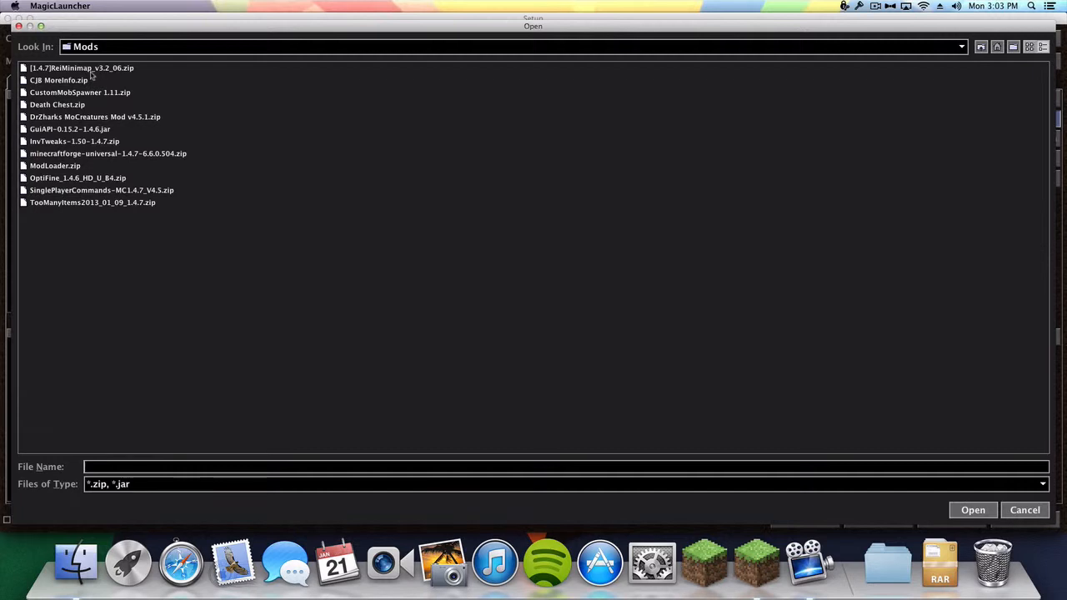
double_click(98, 154)
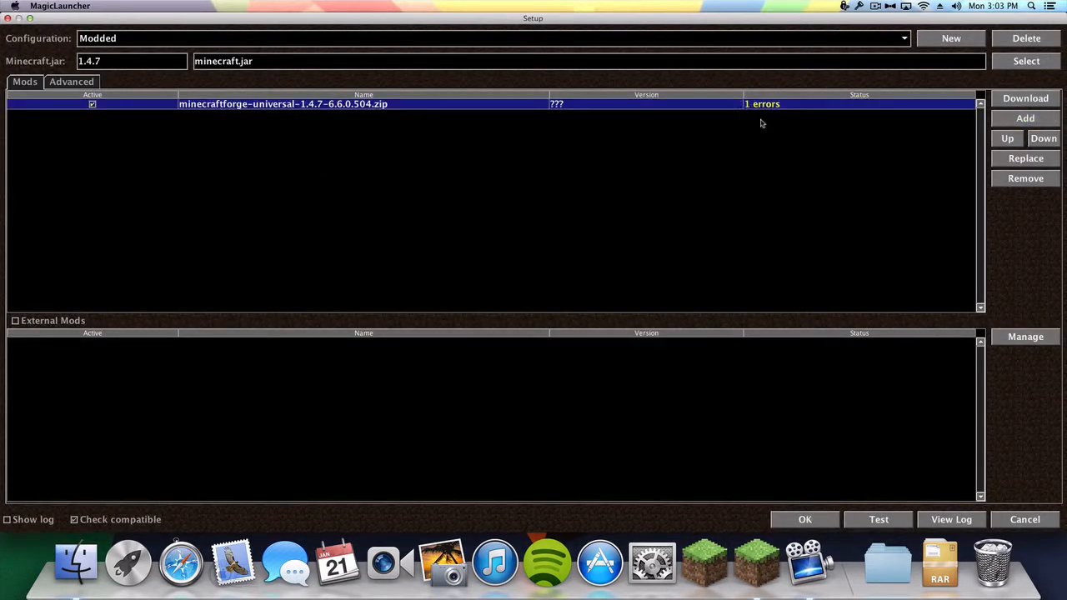
left_click(1032, 121)
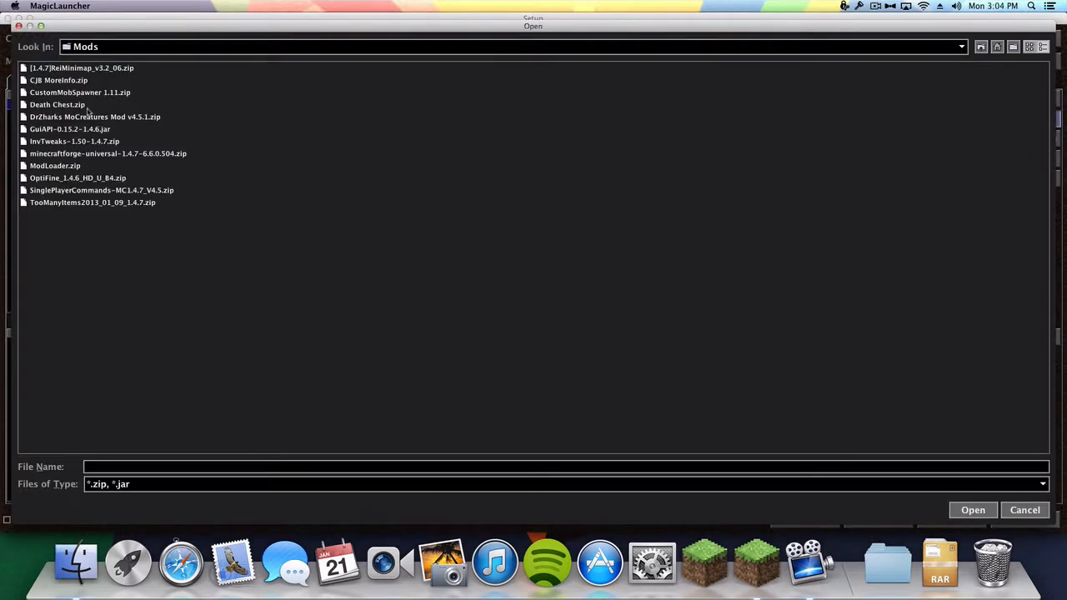
double_click(87, 178)
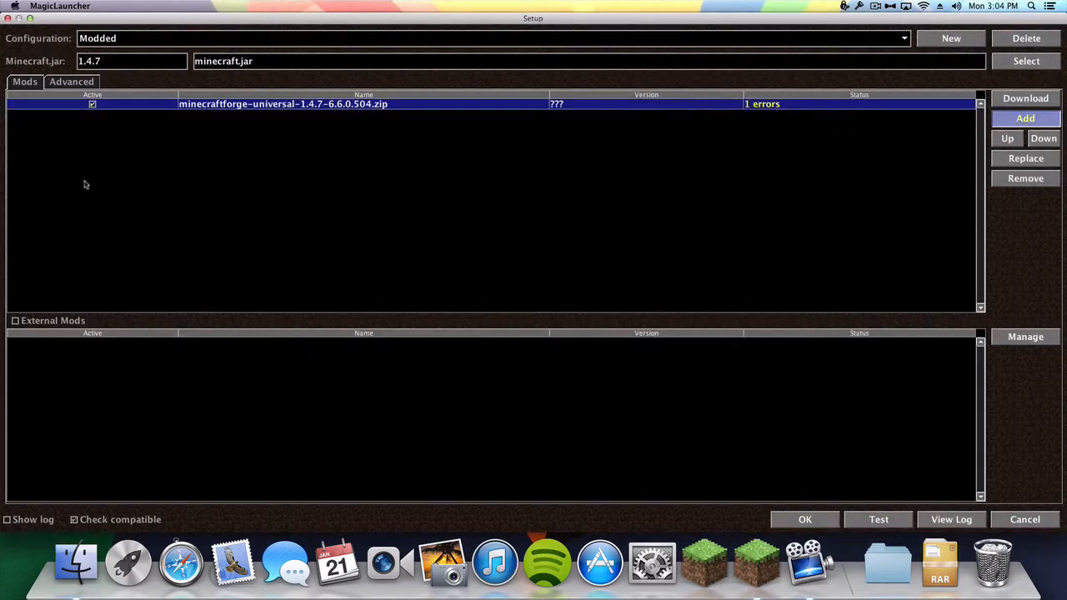
left_click(1024, 121)
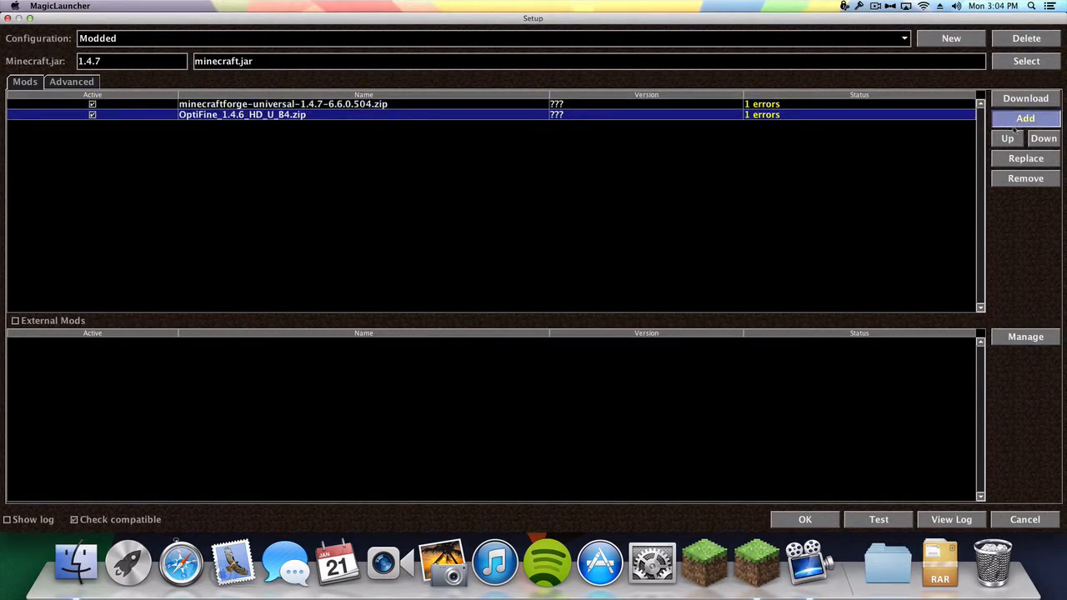
double_click(83, 200)
Step: Add SinglePlayerCommands-MC1.4.7_V4.5.zip and InvTweaks-1.50-1.4.7.zip from the Mods folder to the Modded configuration
left_click(1010, 122)
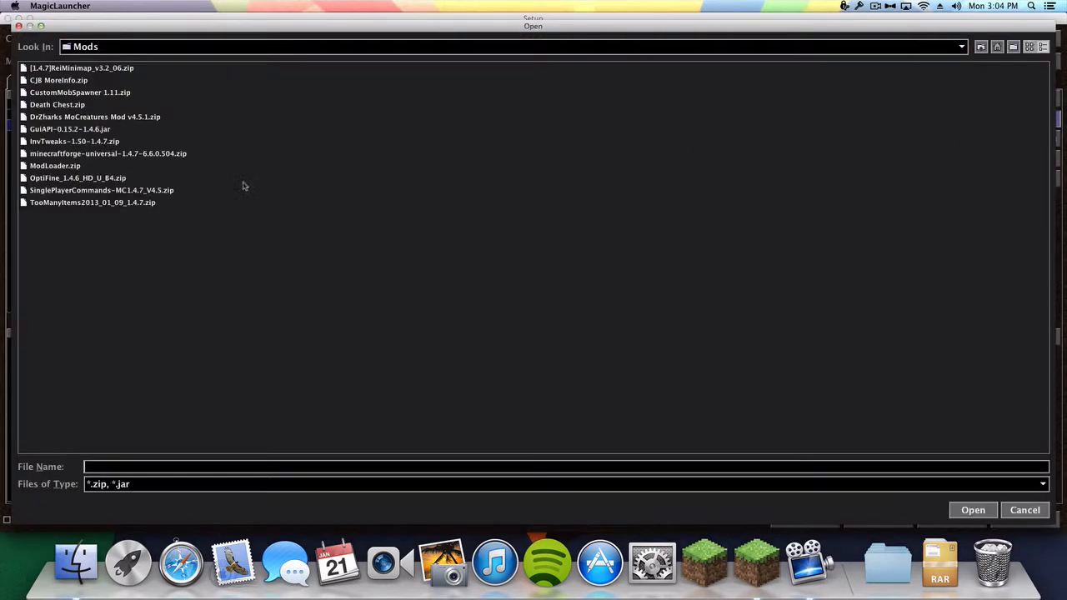
double_click(120, 190)
left_click(1011, 121)
double_click(83, 142)
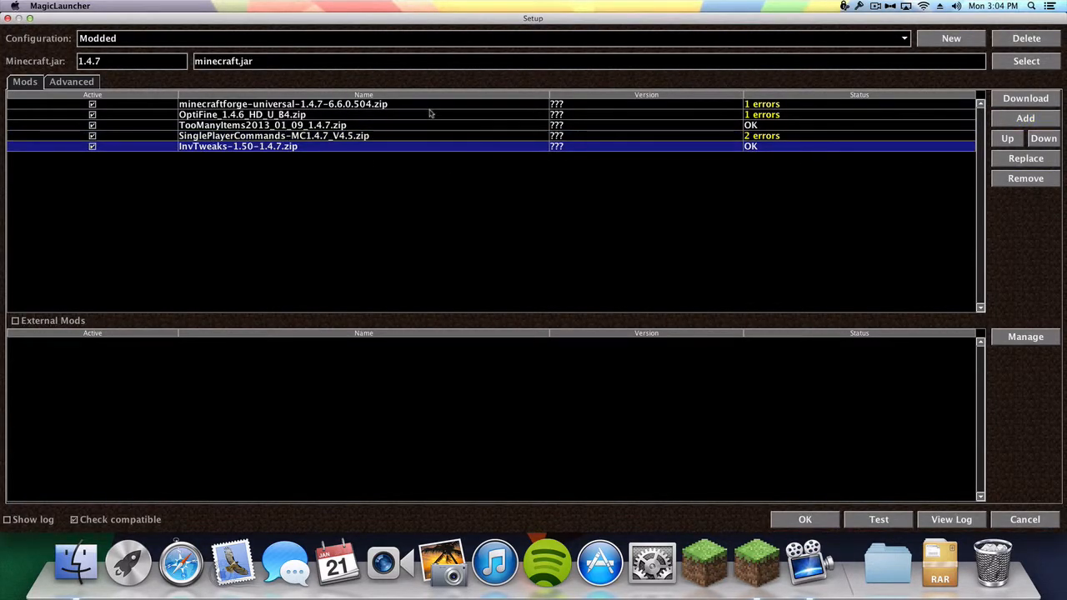
Step: Add Death Chest.zip, CJB MoreInfo.zip and [1.4.7]ReiMinimap_v3.2_06.zip from the Mods folder to the end of the mod list
left_click(1026, 118)
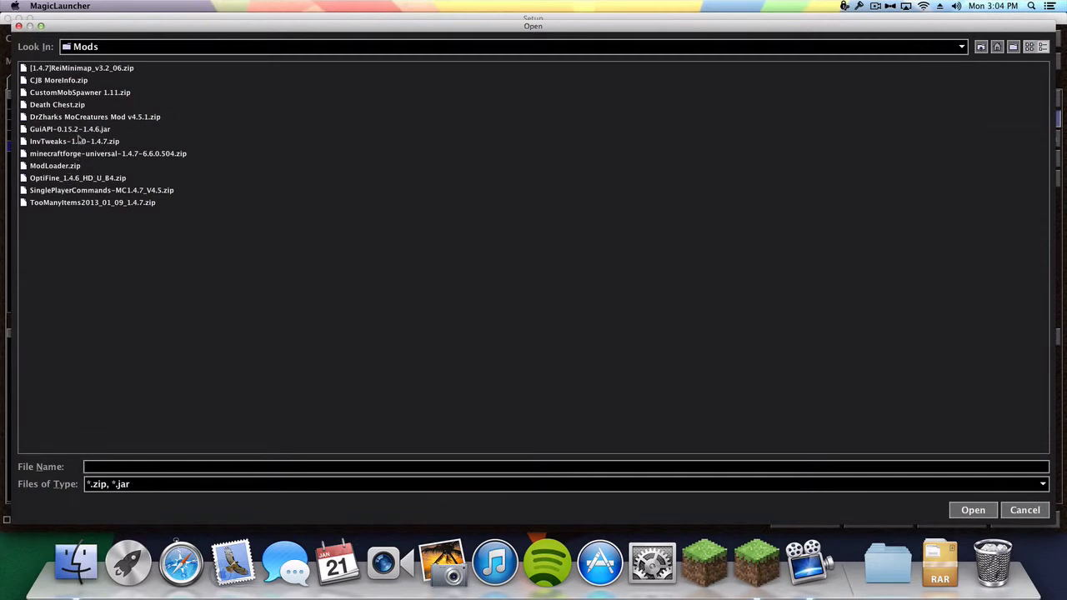
double_click(69, 106)
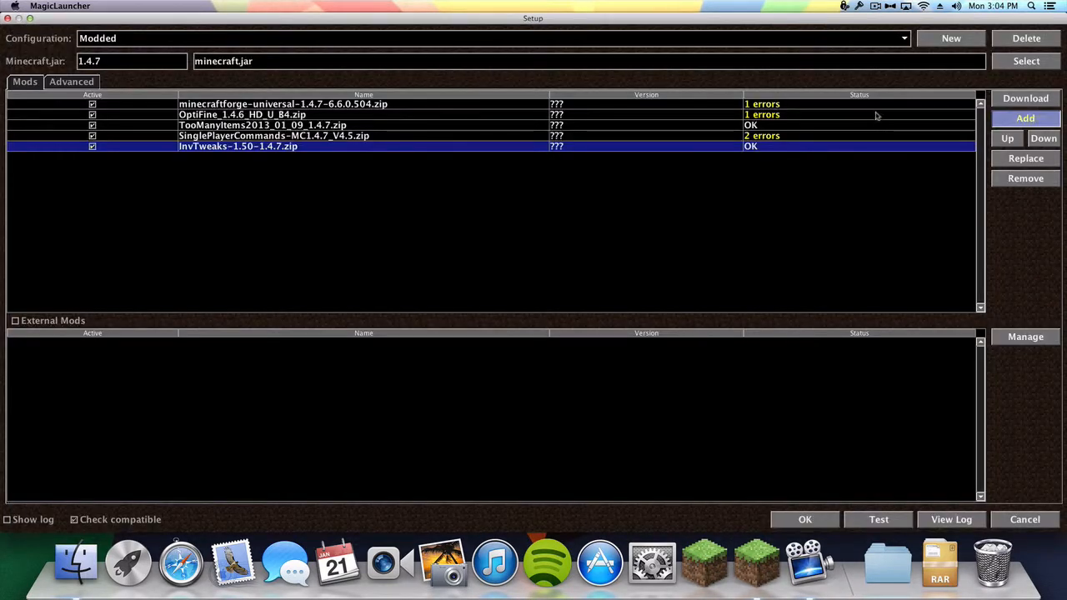
left_click(1025, 119)
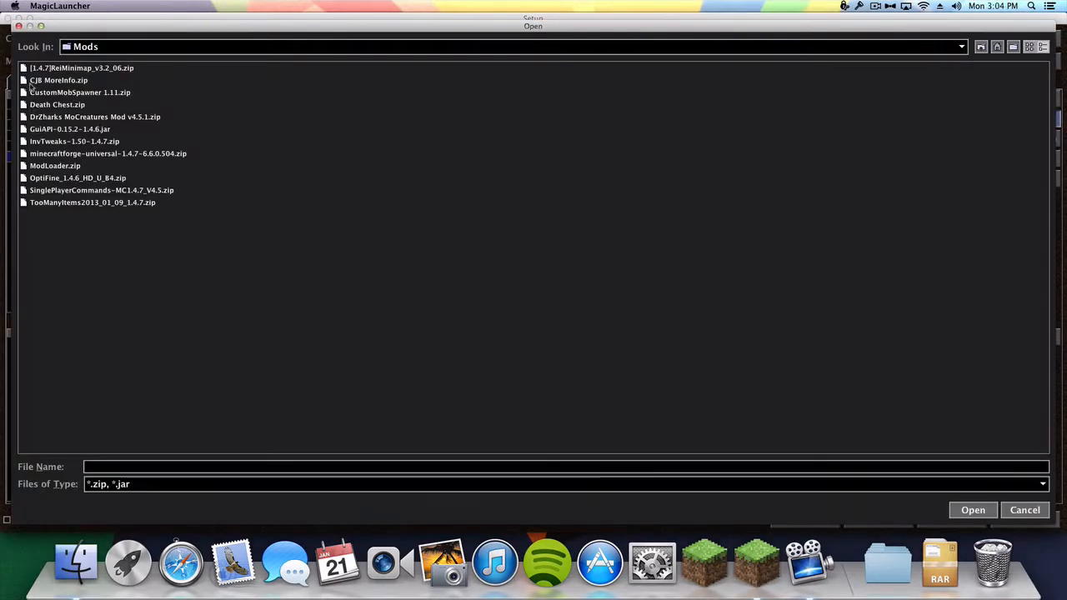
key("Escape")
left_click(1026, 119)
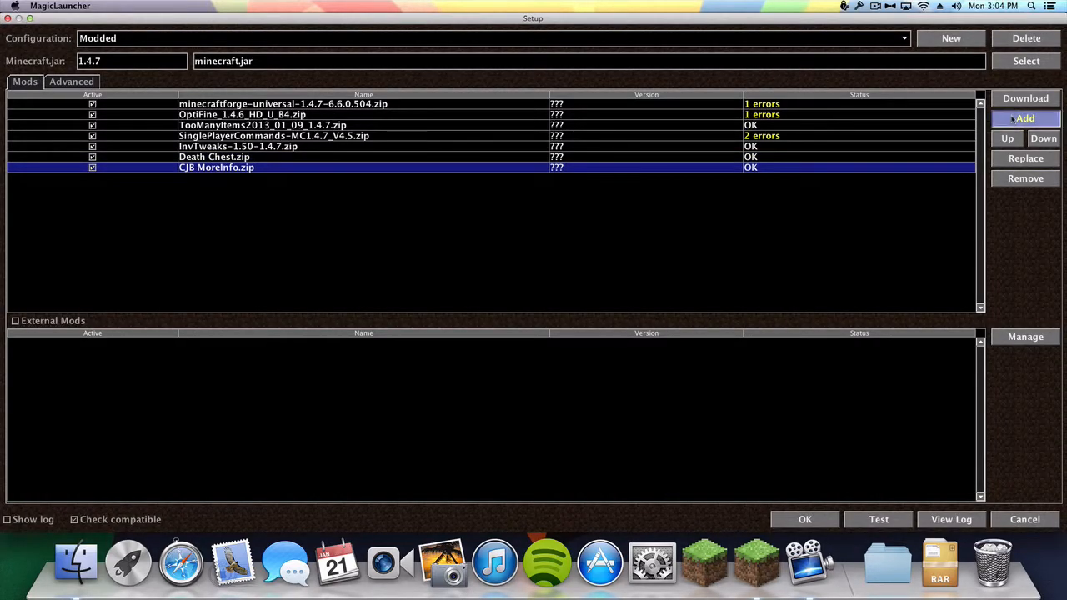
double_click(89, 69)
left_click(315, 136)
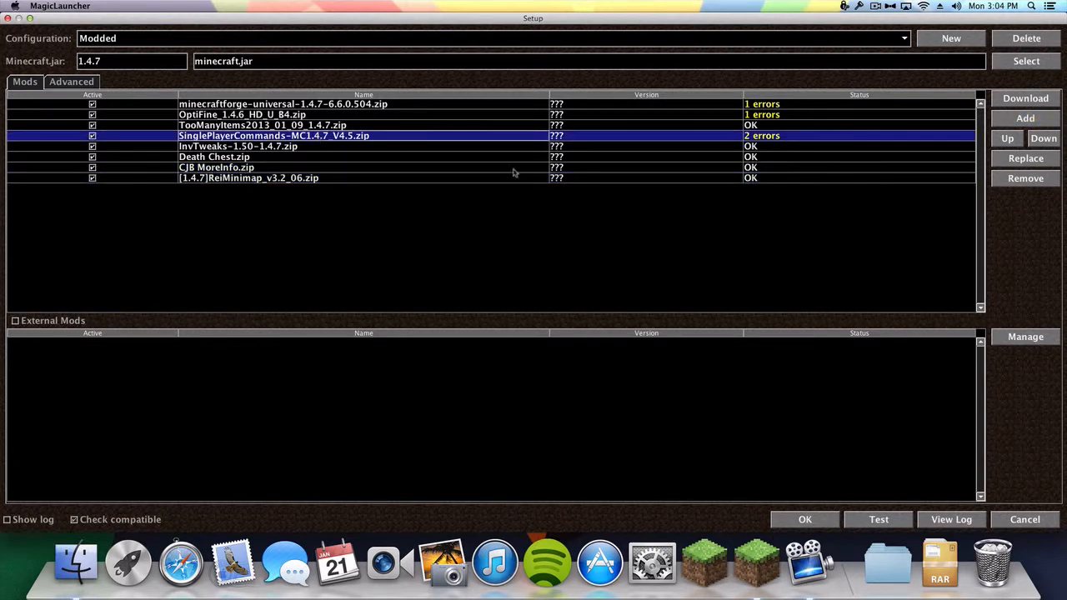
left_click(1026, 119)
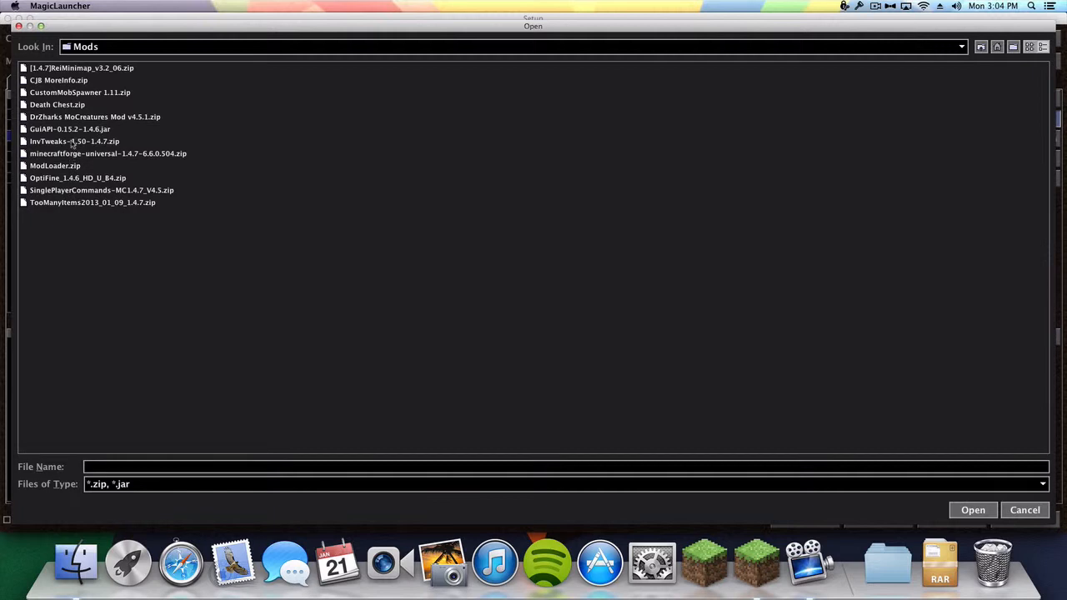
left_click(18, 26)
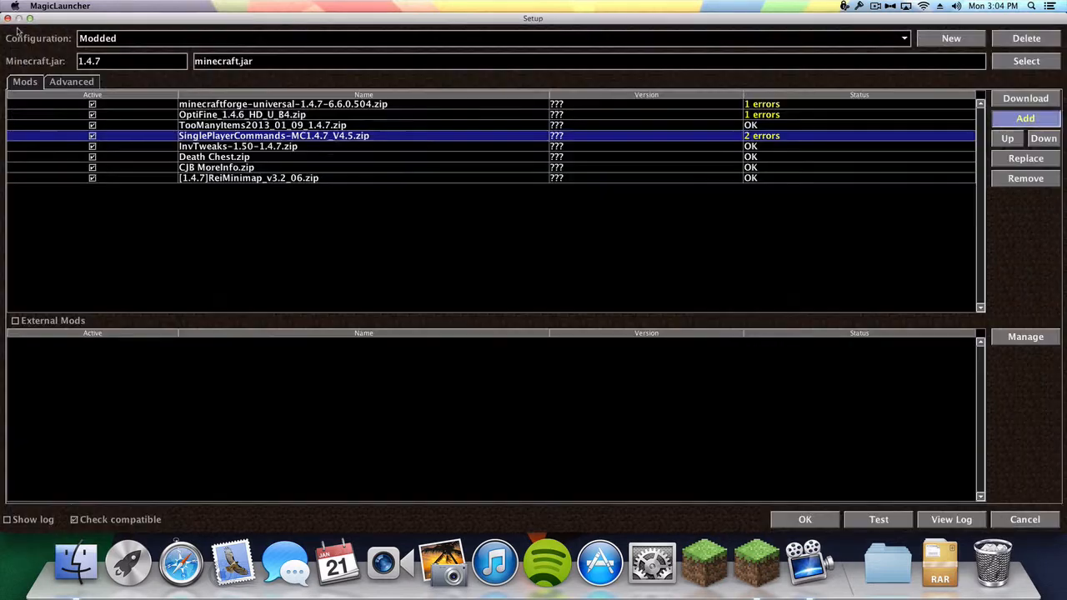
Step: Review the mod order and the advanced settings of the Modded configuration
left_click(230, 158)
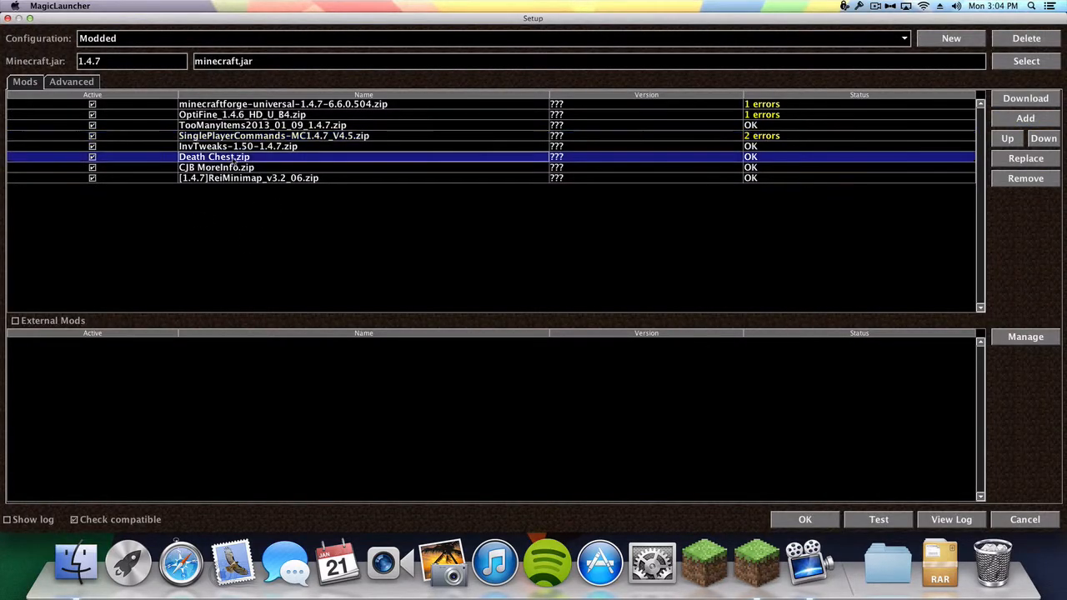
left_click(236, 106)
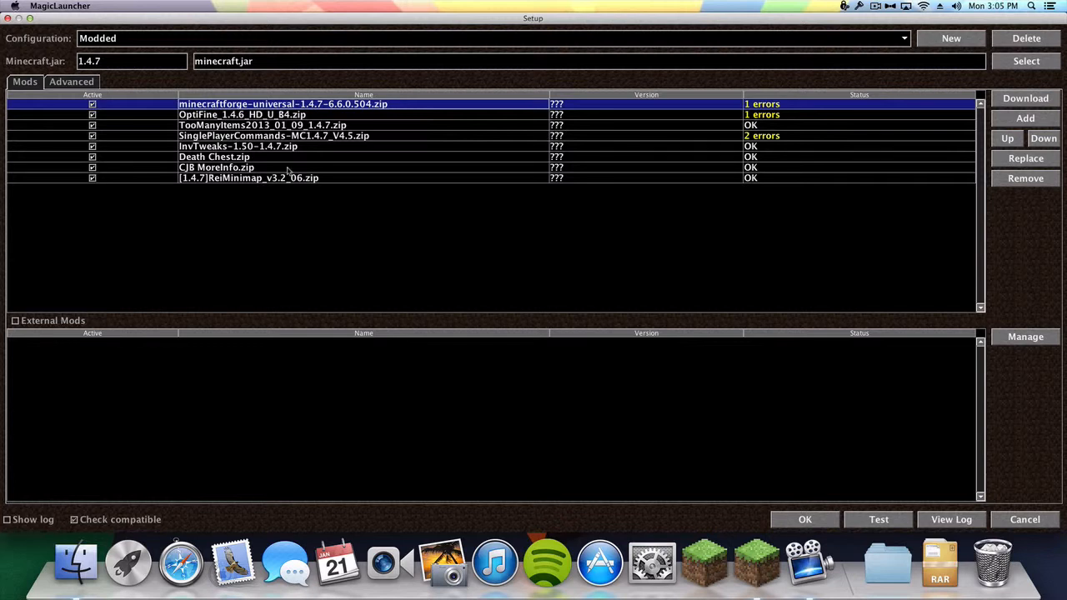
left_click(70, 81)
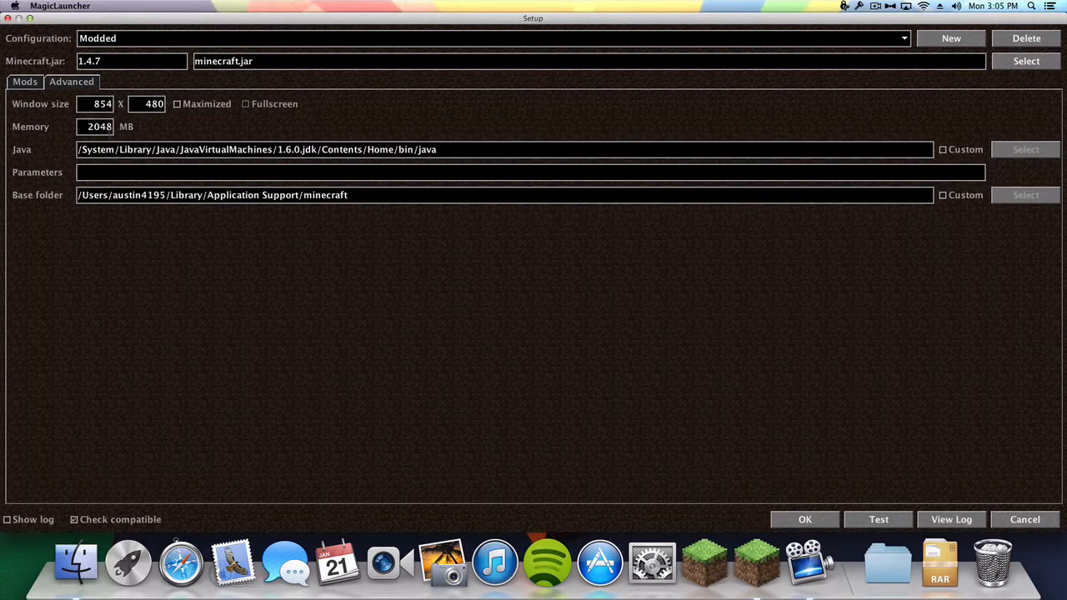
left_click(32, 83)
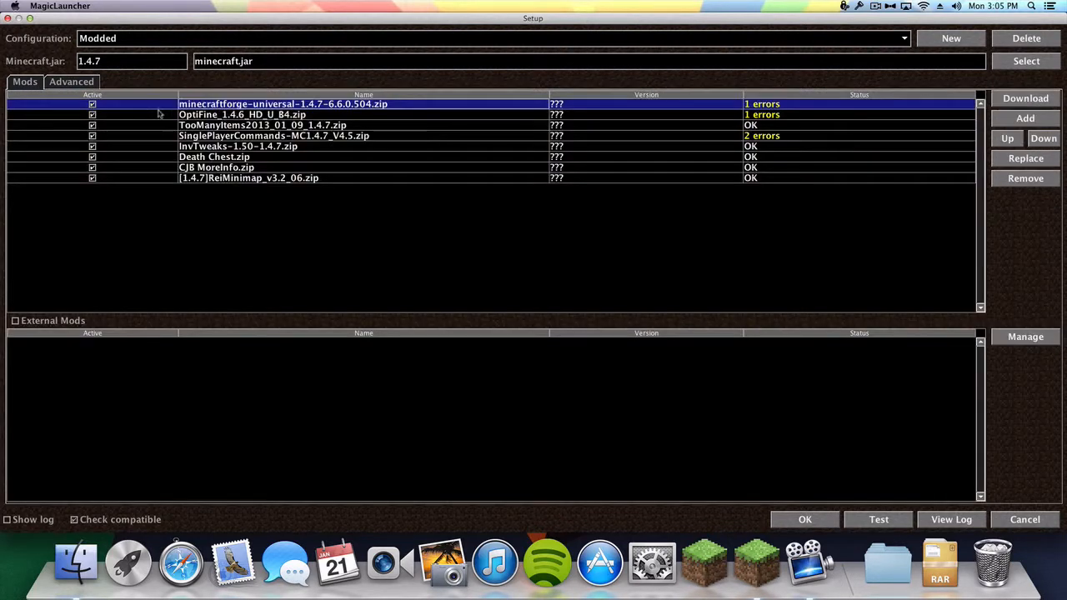
Step: Switch to the Modded W/O Forge configuration and examine its mod order, starting with ModLoader.zip and OptiFine
left_click(581, 38)
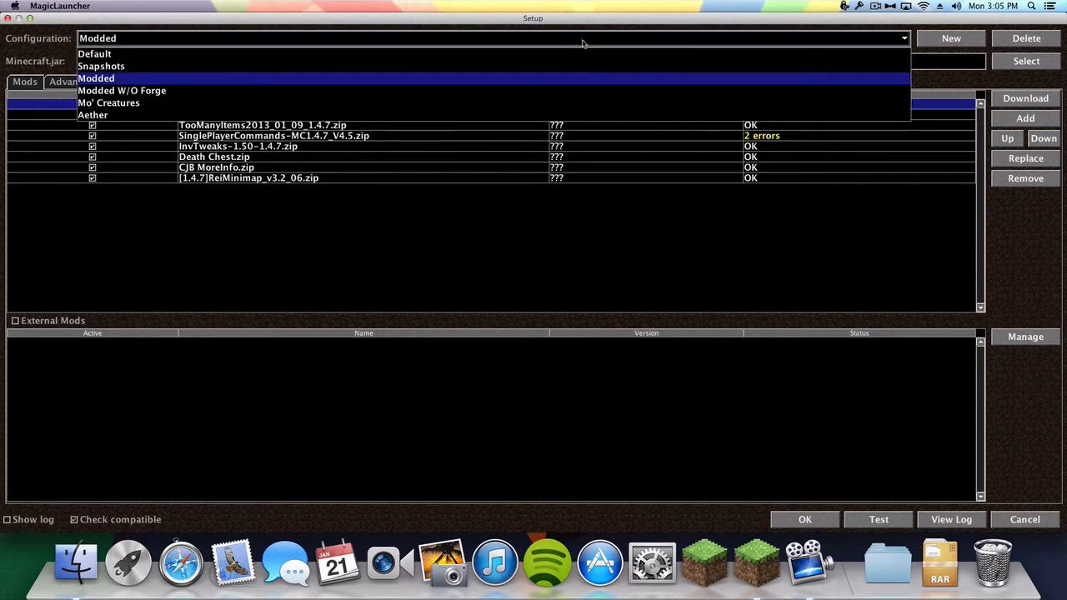
left_click(502, 91)
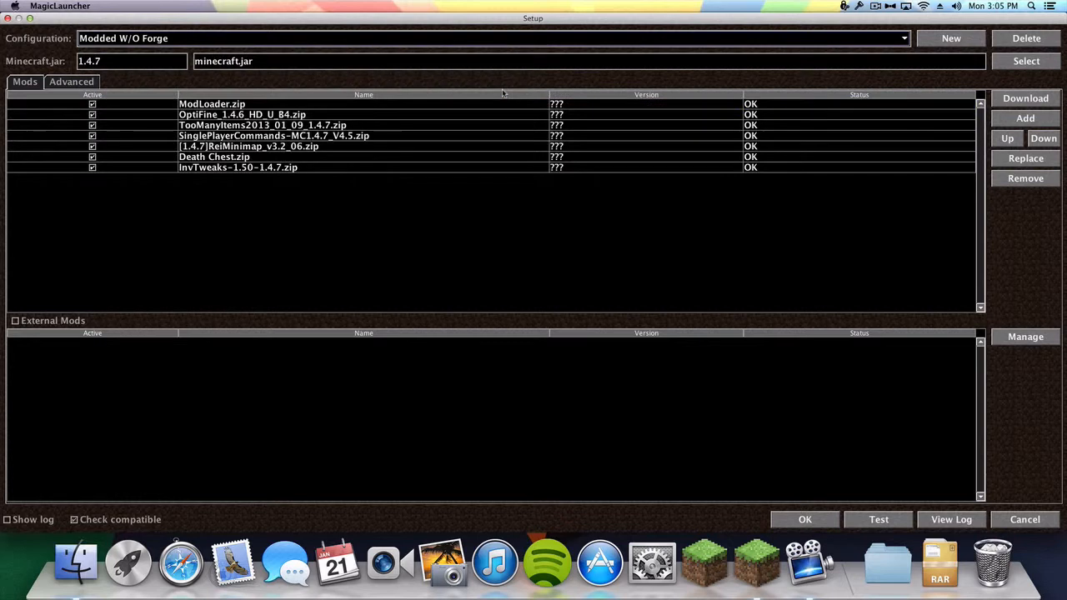
left_click(422, 105)
left_click(396, 115)
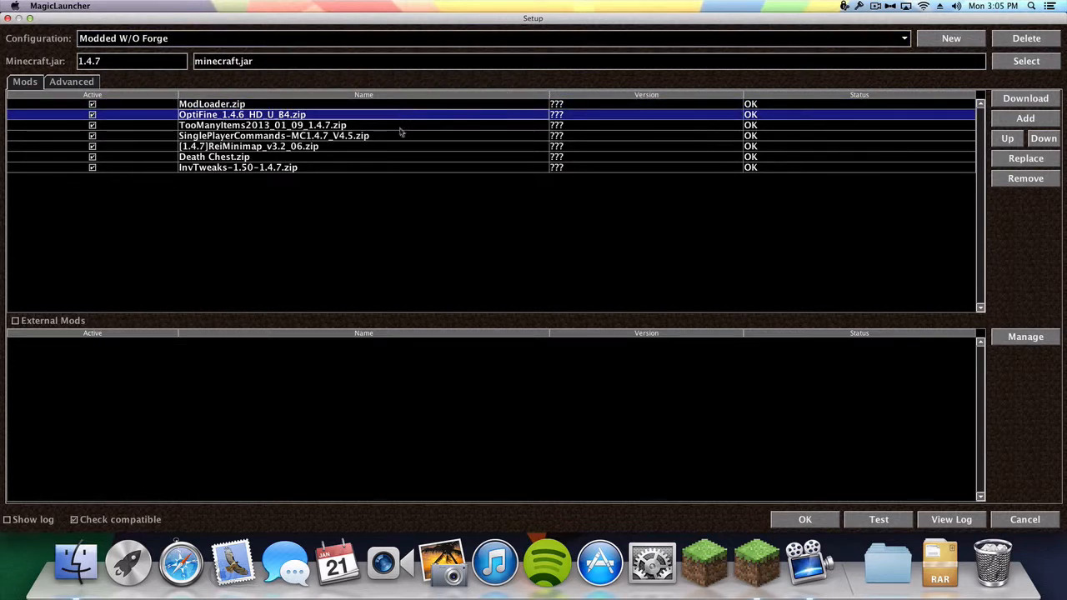
left_click(400, 129)
left_click(373, 107)
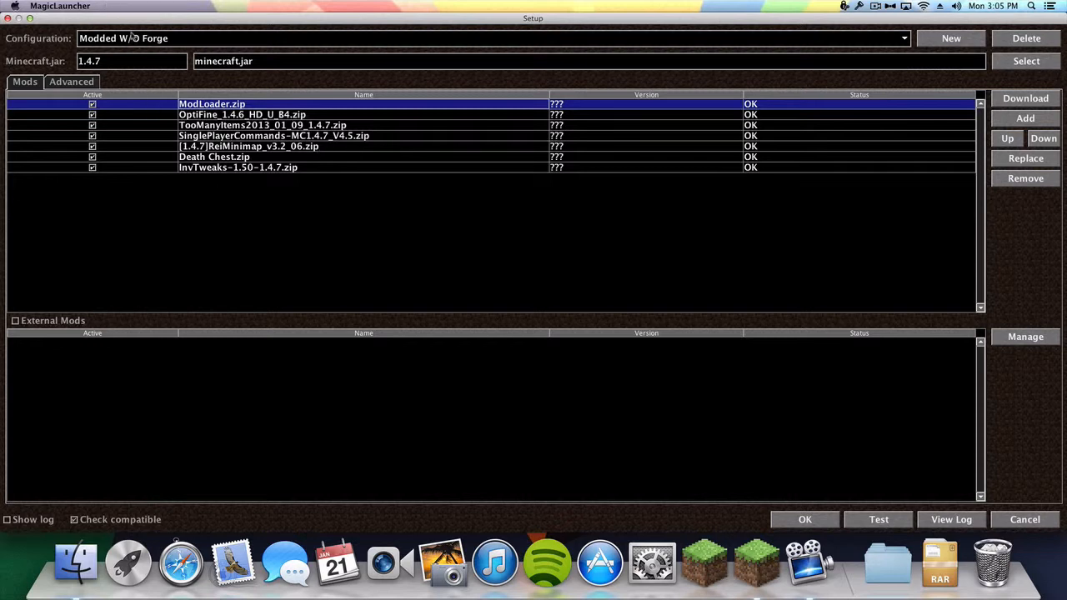
Step: Switch to the Mo' Creatures configuration and examine which mod comes first in its list
left_click(132, 38)
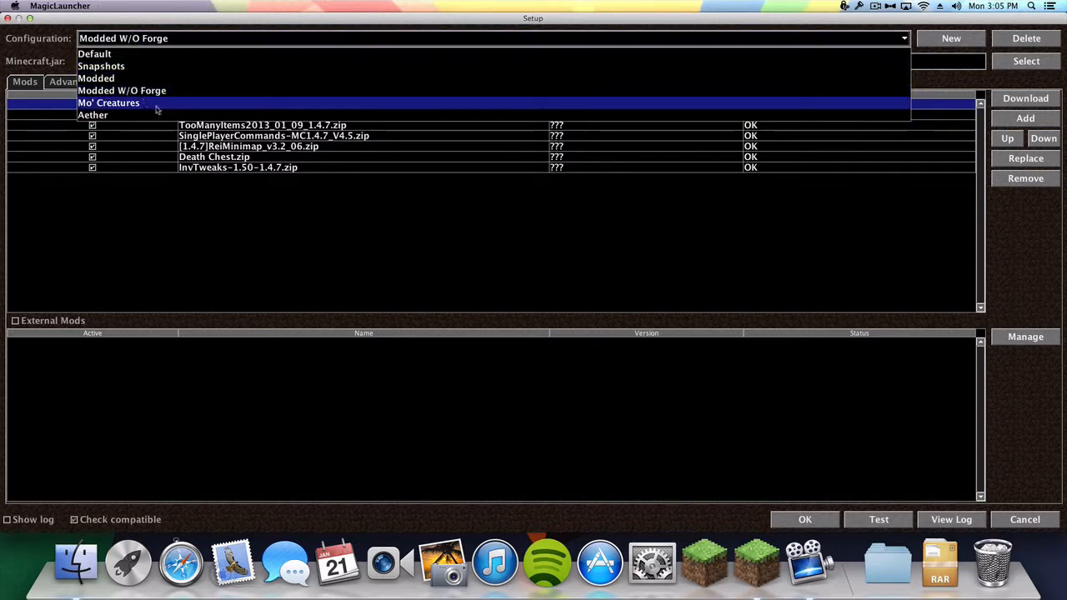
left_click(213, 106)
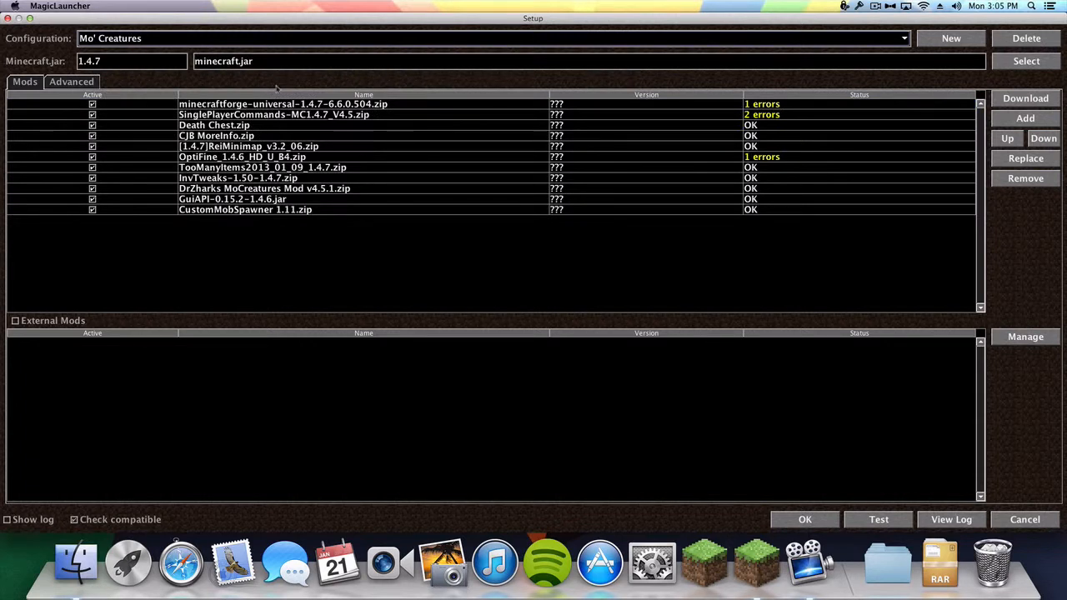
left_click(287, 108)
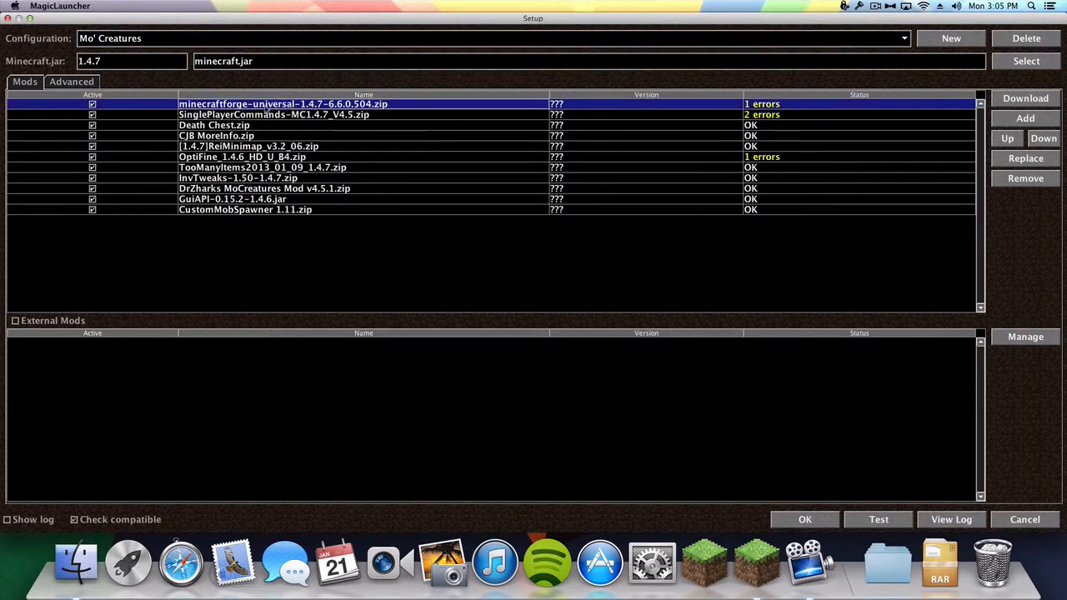
Step: Set the memory of the Aether configuration to 2048 MB and save the setup
left_click(215, 39)
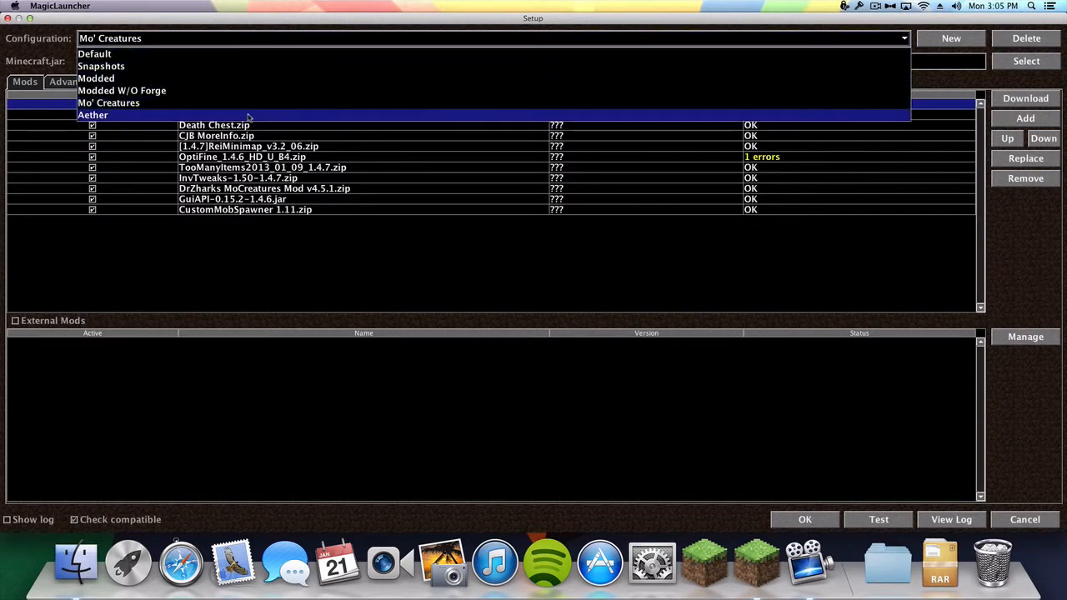
left_click(248, 115)
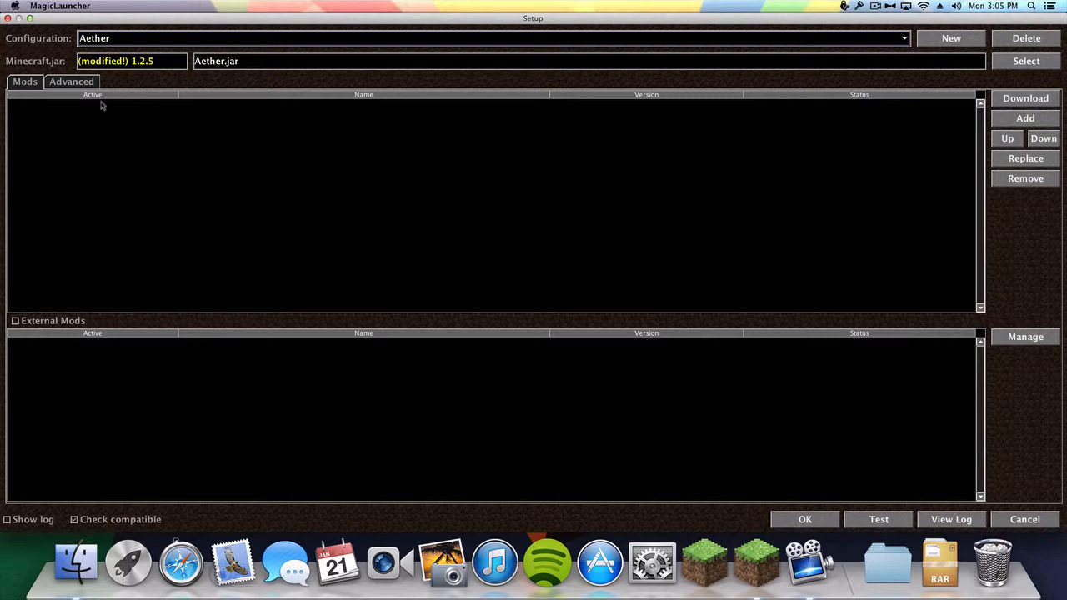
left_click(72, 82)
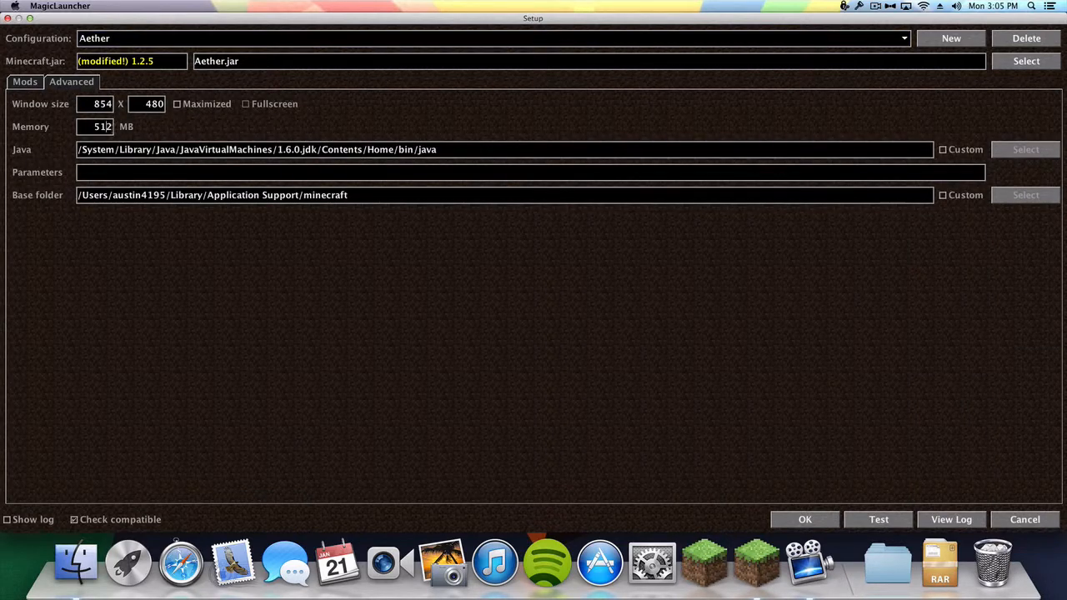
key("BackSpace")
key("BackSpace")
key("BackSpace")
type("2048")
left_click(827, 522)
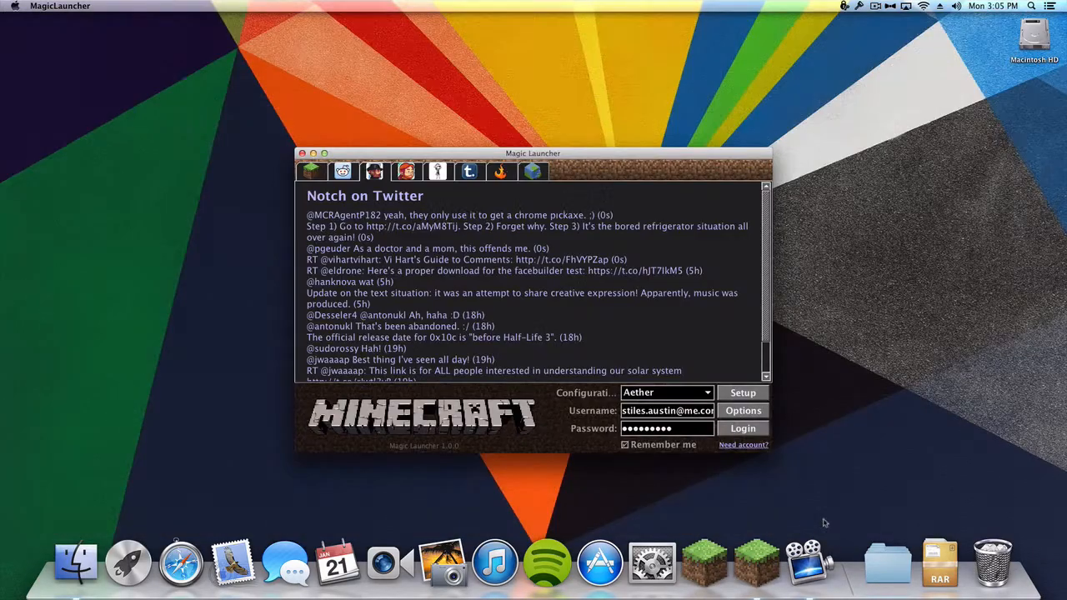
Step: Launch the game with the Default configuration, view the multiplayer server list, and quit the game
left_click(690, 396)
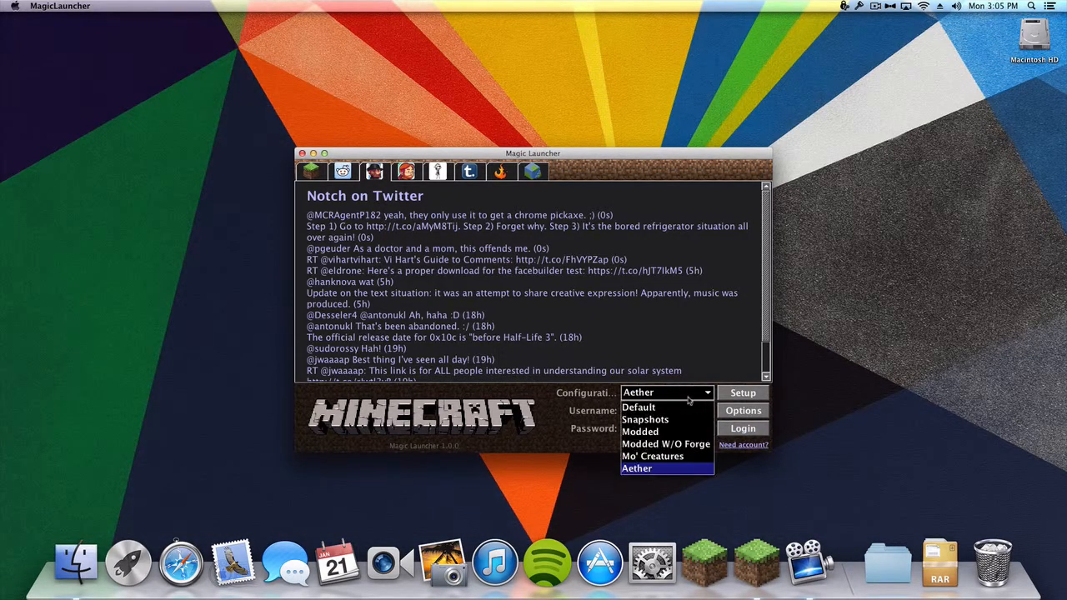
left_click(685, 406)
left_click(726, 428)
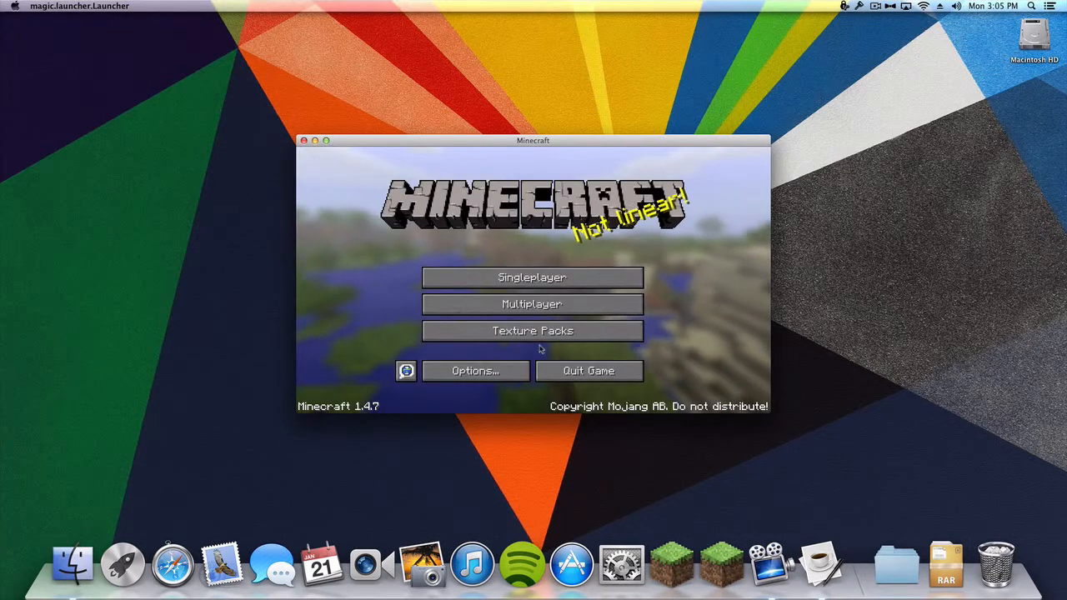
left_click(535, 315)
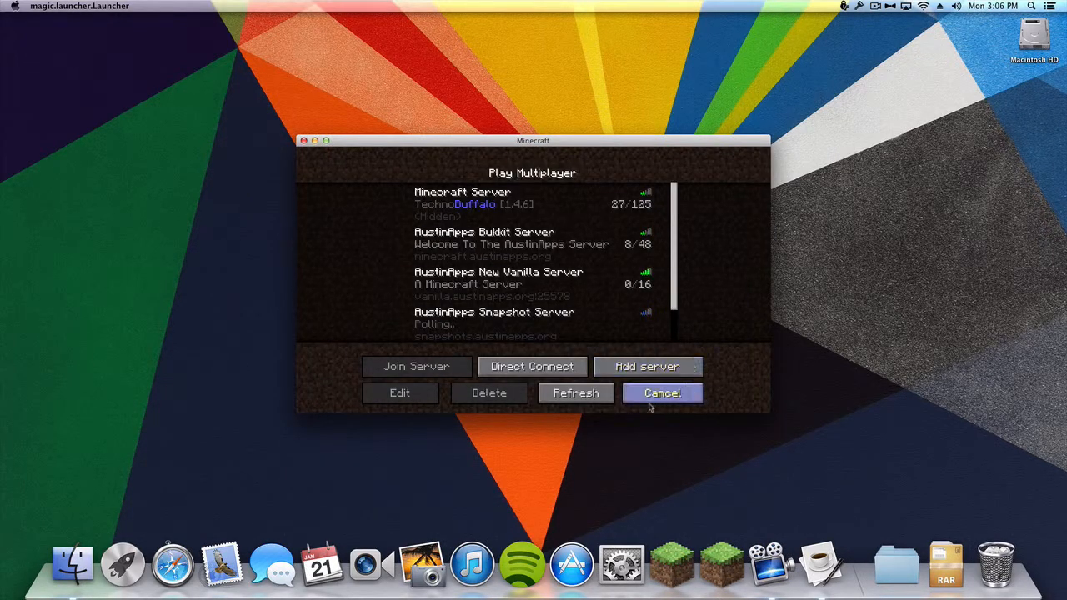
left_click(652, 396)
left_click(588, 373)
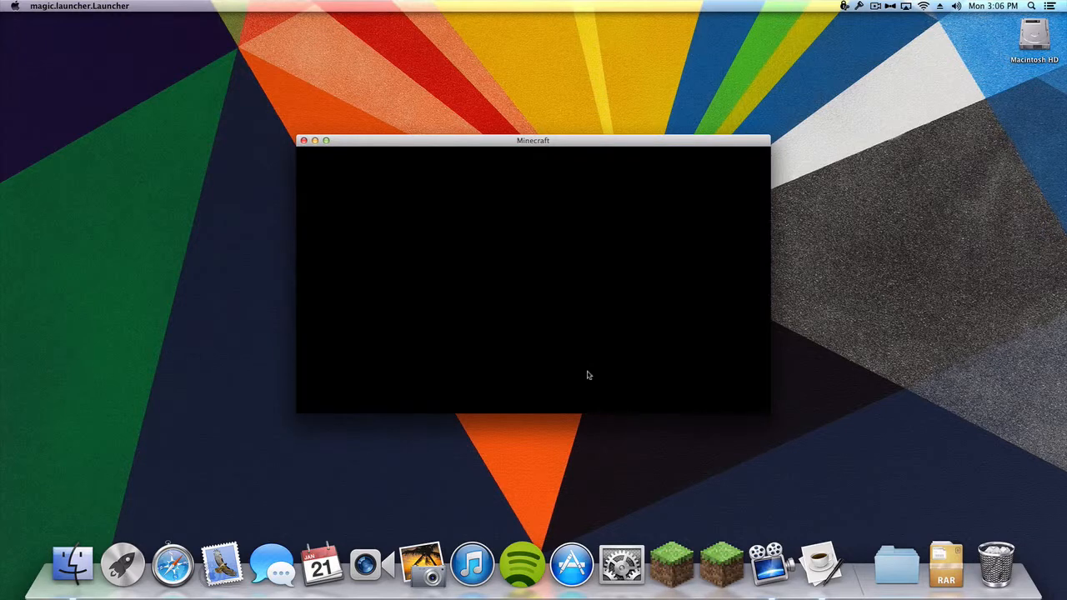
Step: Reopen MagicLauncher and launch the game with the Aether configuration
left_click(755, 563)
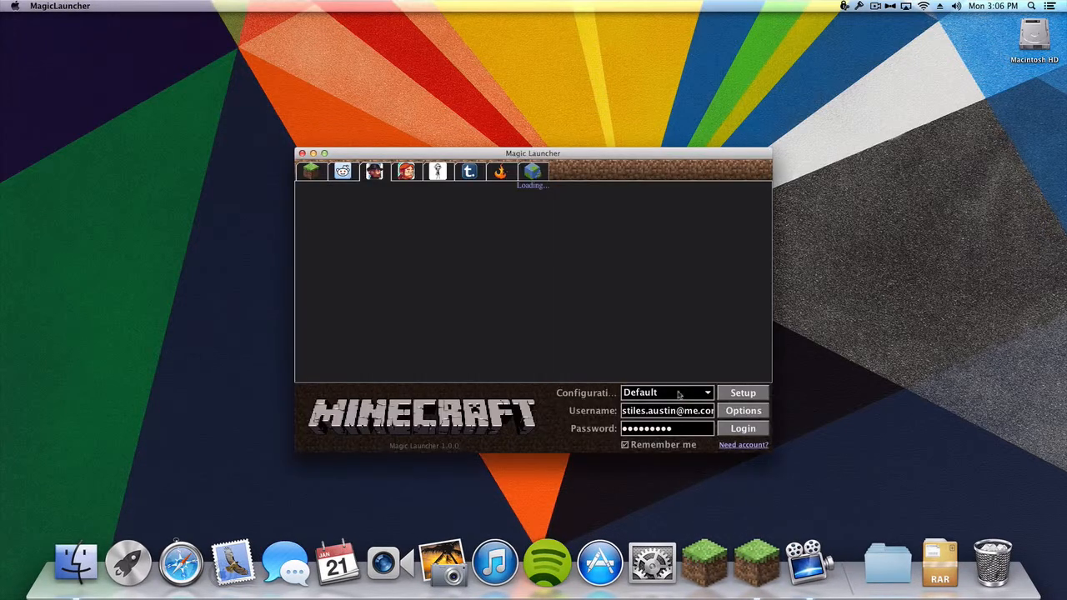
left_click(679, 392)
left_click(679, 468)
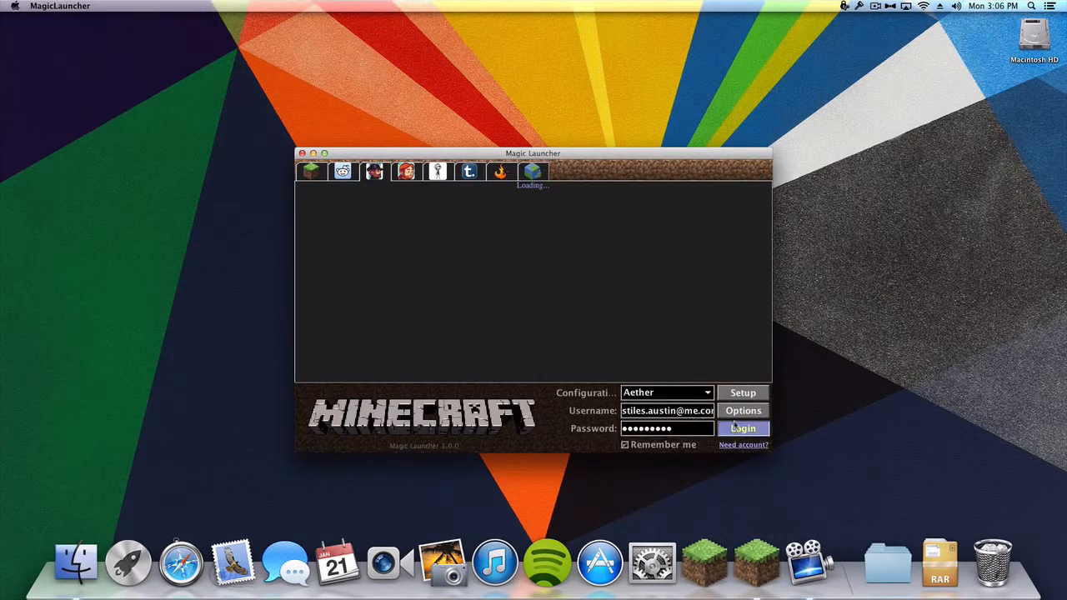
left_click(737, 426)
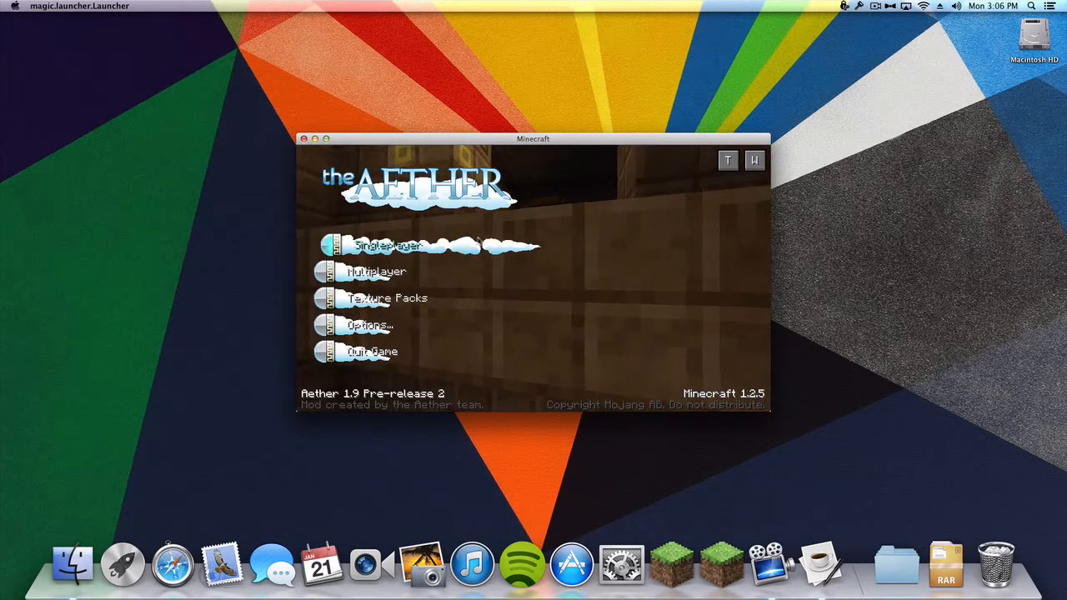
Step: Switch the Aether main menu to the standard Minecraft theme and quit the game
left_click(370, 327)
left_click(532, 387)
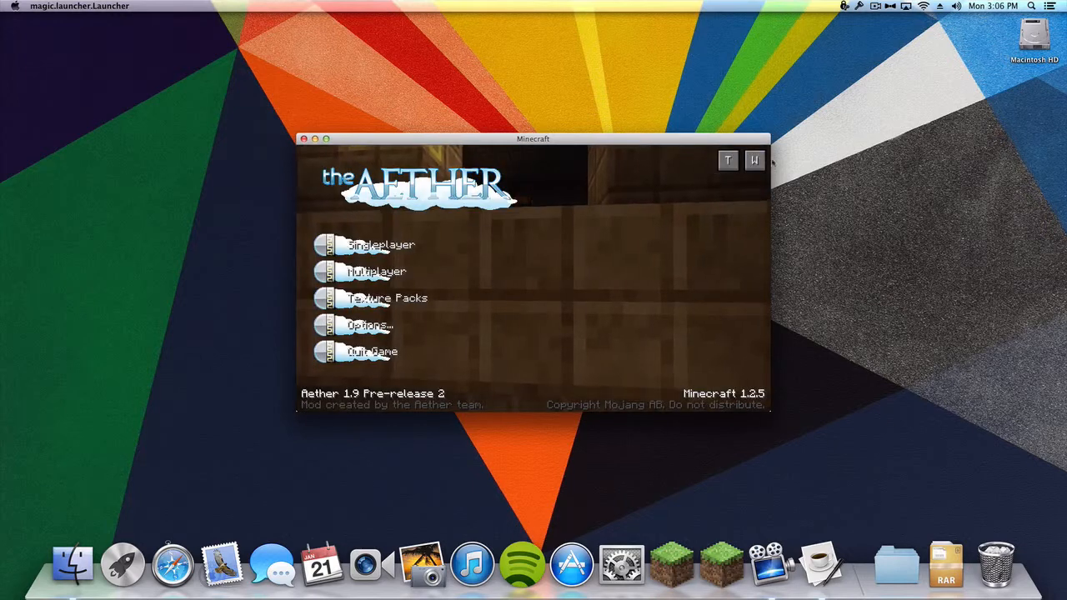
left_click(727, 160)
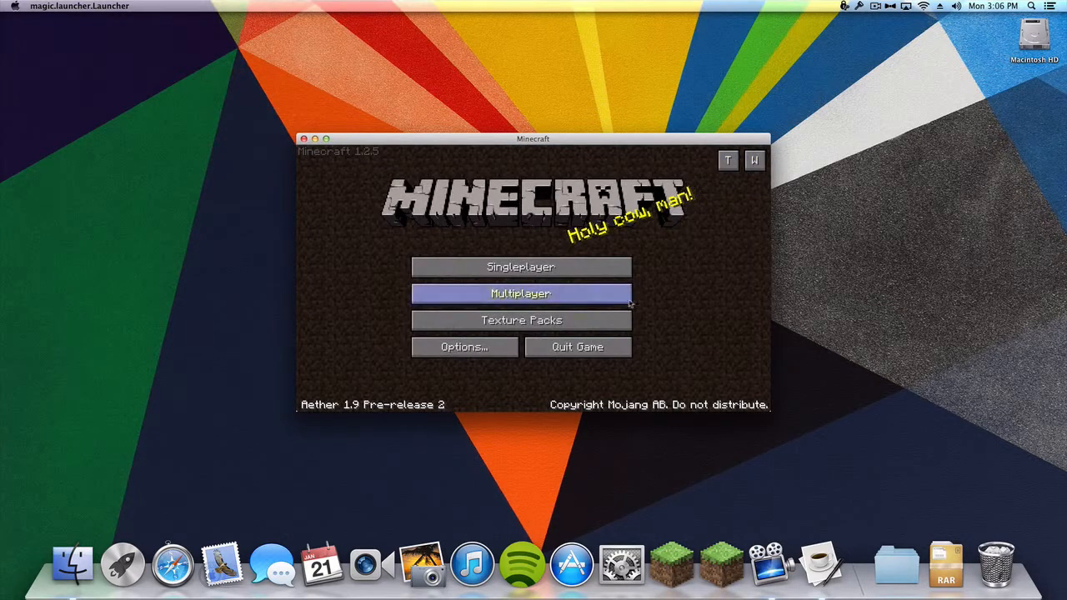
left_click(613, 347)
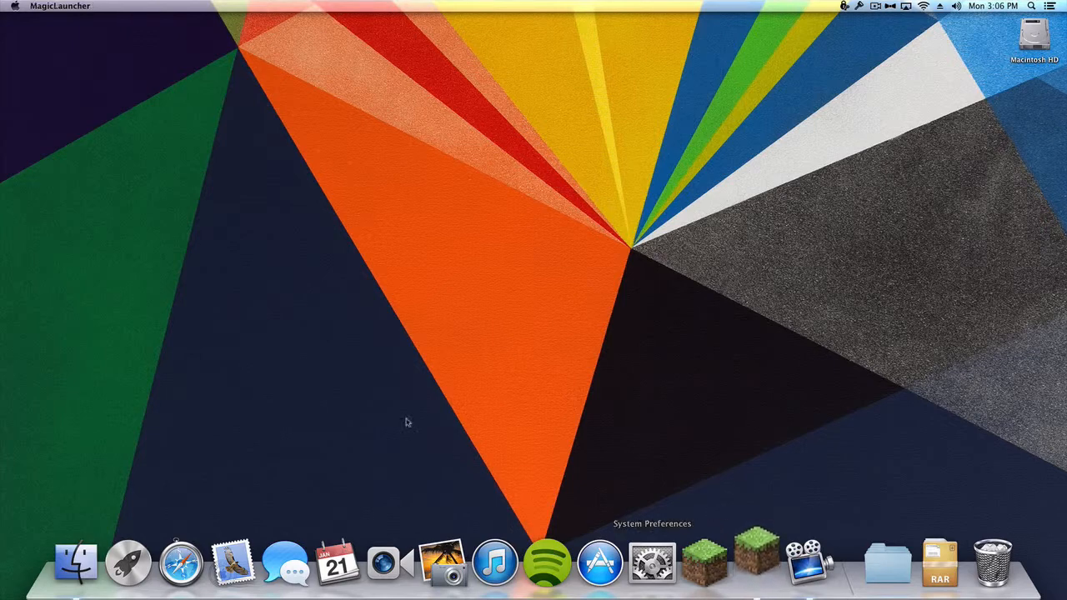
Step: Launch the game with the Snapshots configuration and quit it from the main menu
left_click(672, 395)
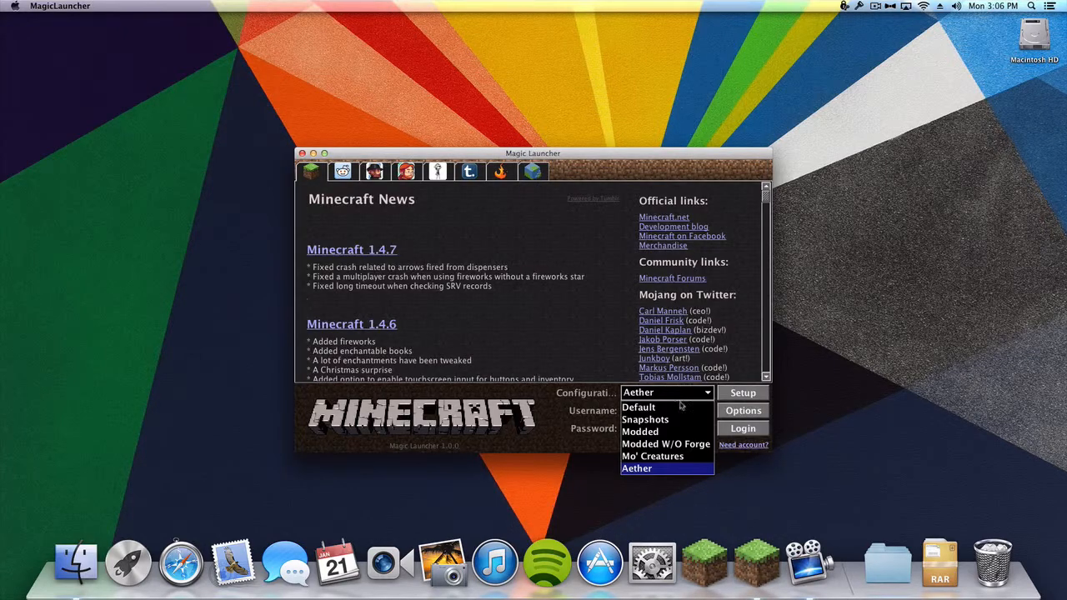
left_click(692, 425)
left_click(737, 426)
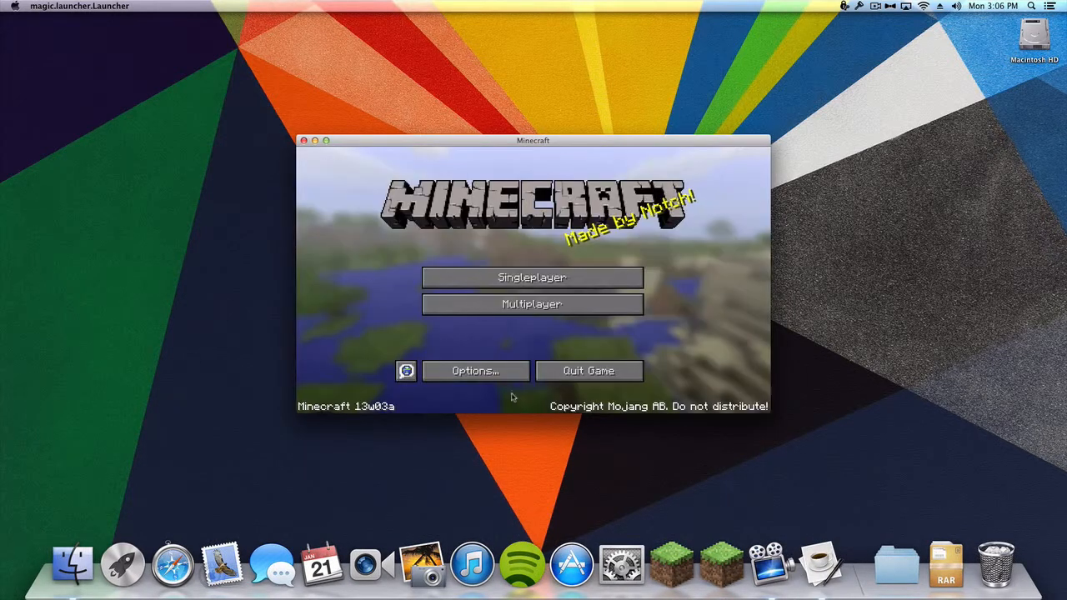
left_click(575, 369)
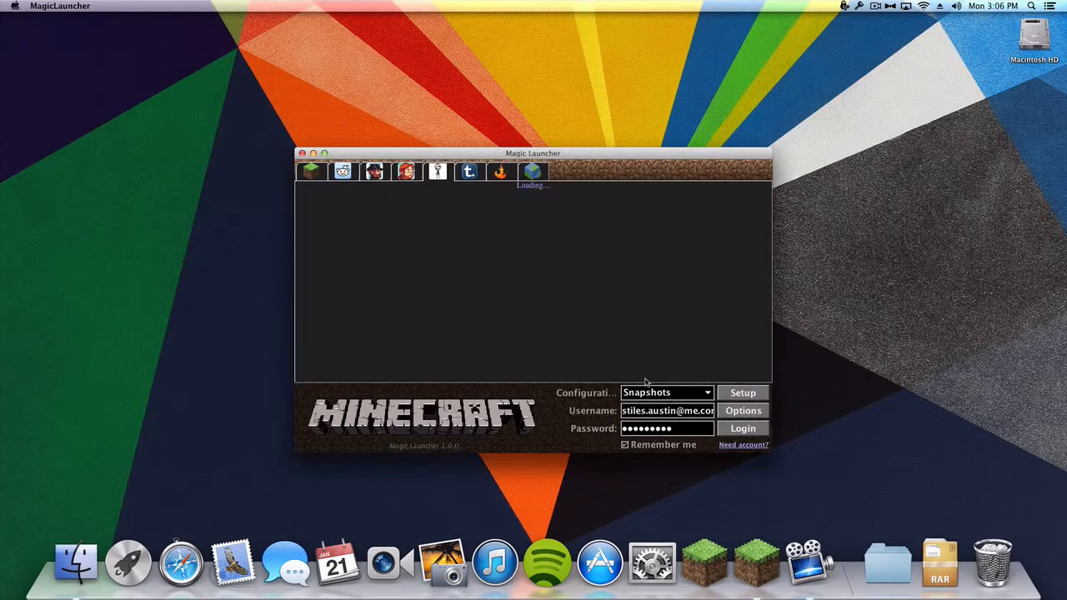
Step: Launch the game with the Modded configuration and browse its list of loaded mods
left_click(662, 392)
left_click(678, 431)
left_click(723, 431)
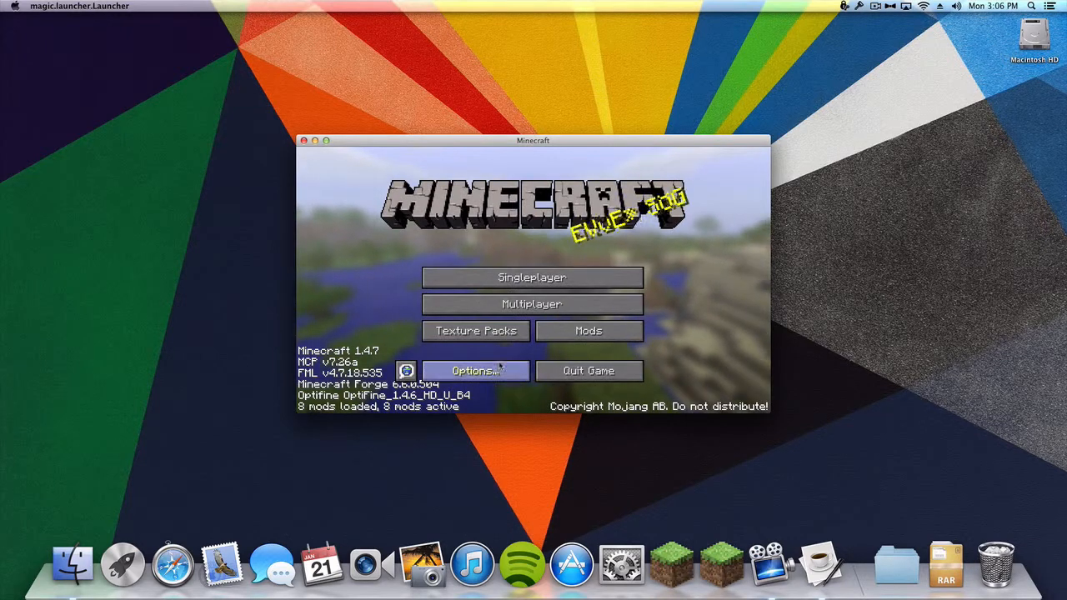
left_click(538, 338)
left_click_drag(442, 240, 444, 333)
left_click(517, 381)
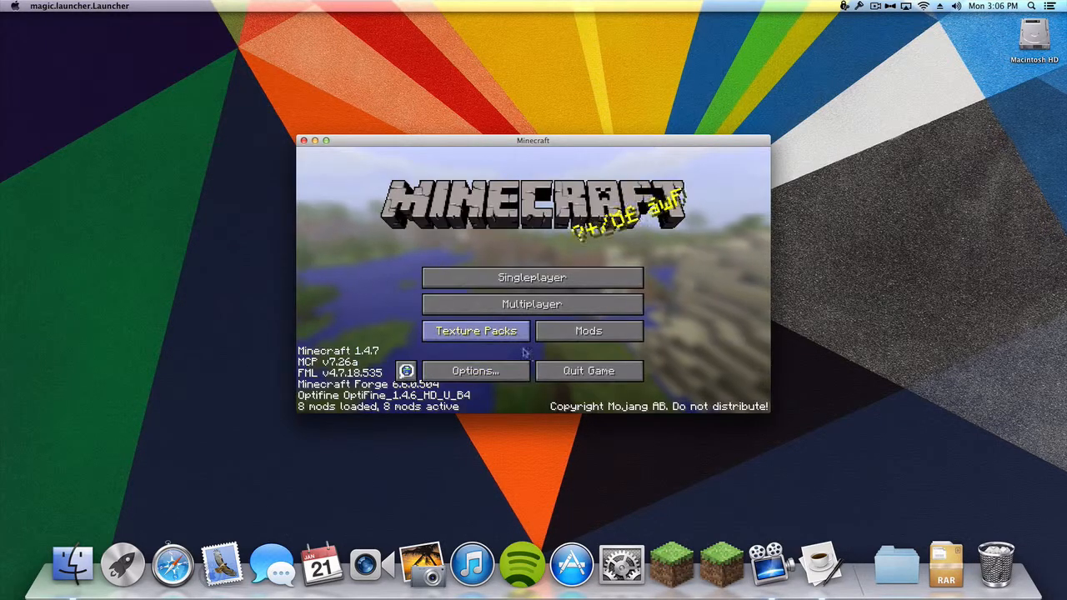
Step: Raise the Performance frame rate to its maximum in the video settings and quit the game
left_click(484, 372)
left_click(480, 304)
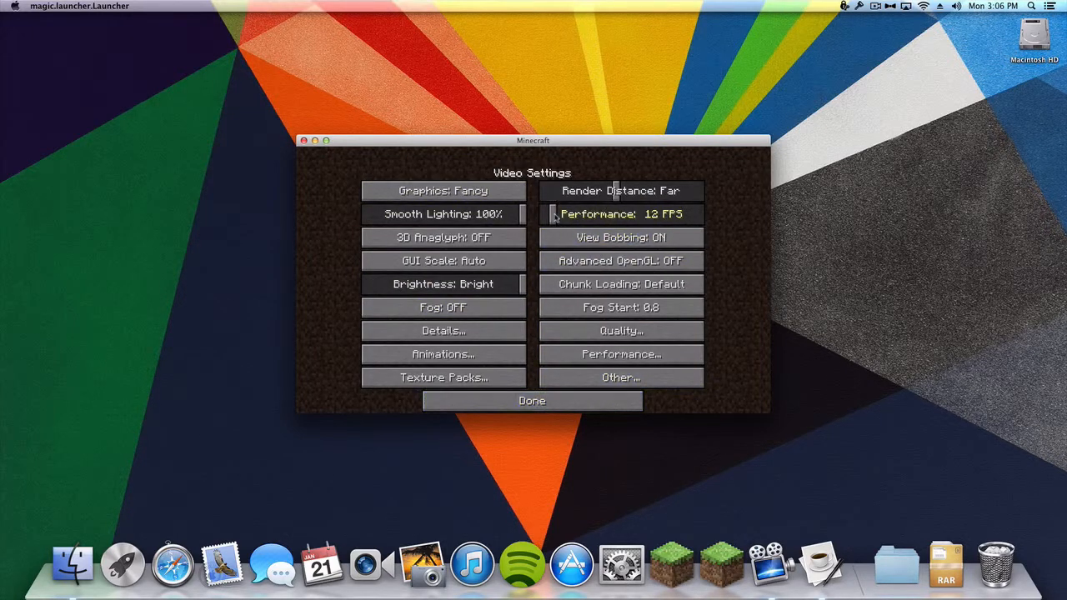
left_click_drag(697, 222, 708, 224)
left_click(551, 395)
left_click(550, 394)
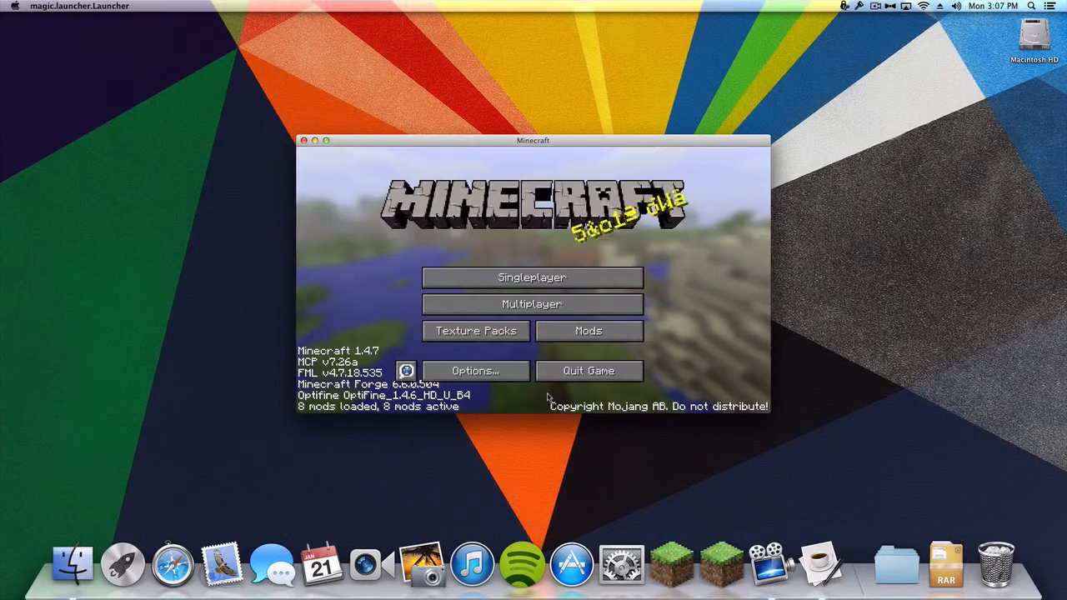
left_click(573, 373)
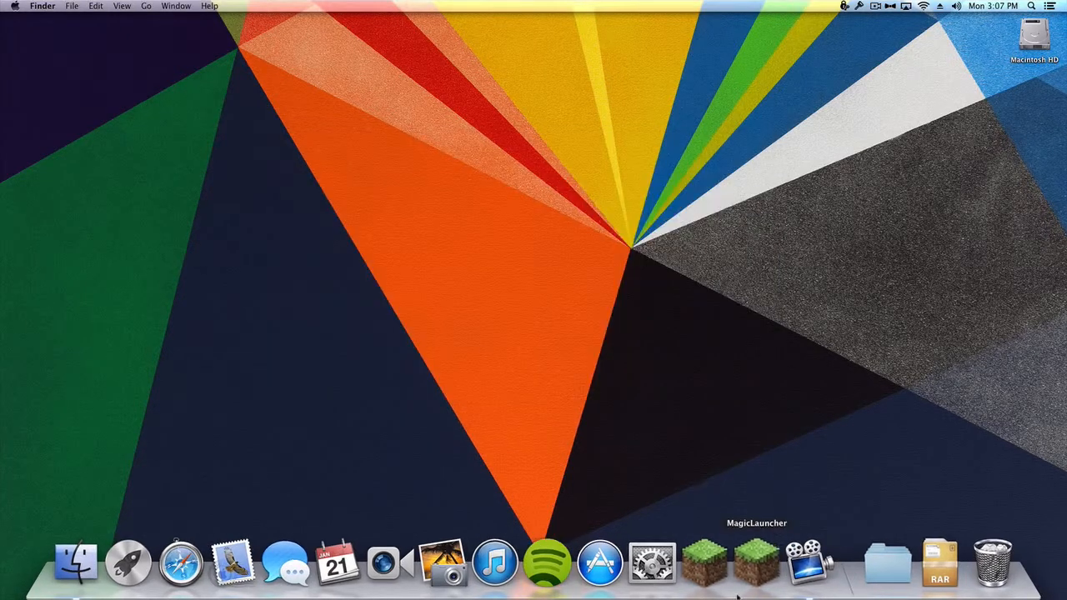
Step: Launch the game with the Modded W/O Forge configuration, check its options and multiplayer screens, and quit the game
left_click(680, 395)
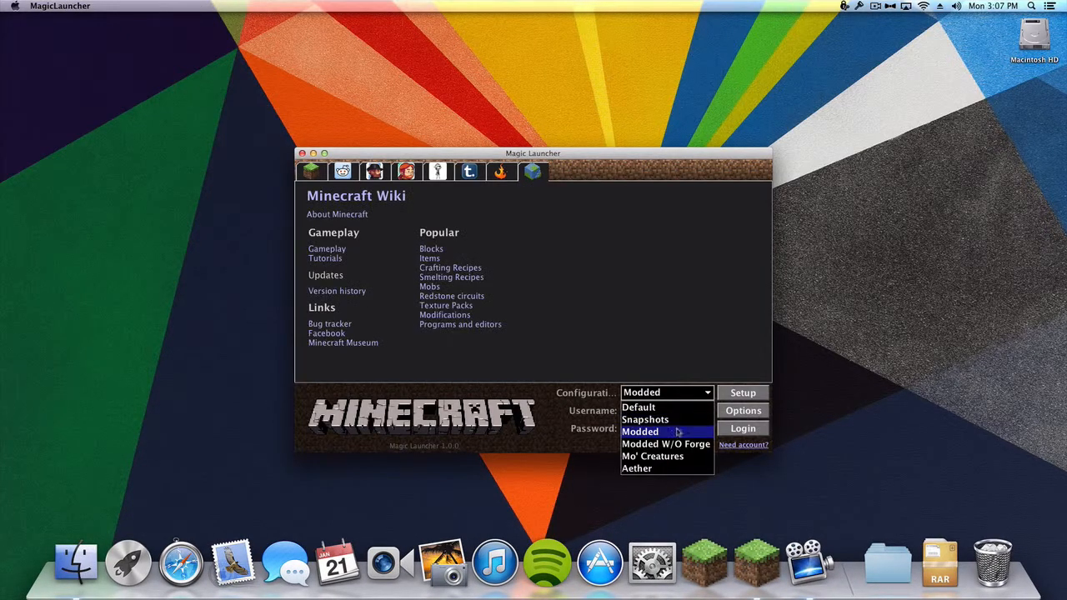
left_click(682, 443)
key("Return")
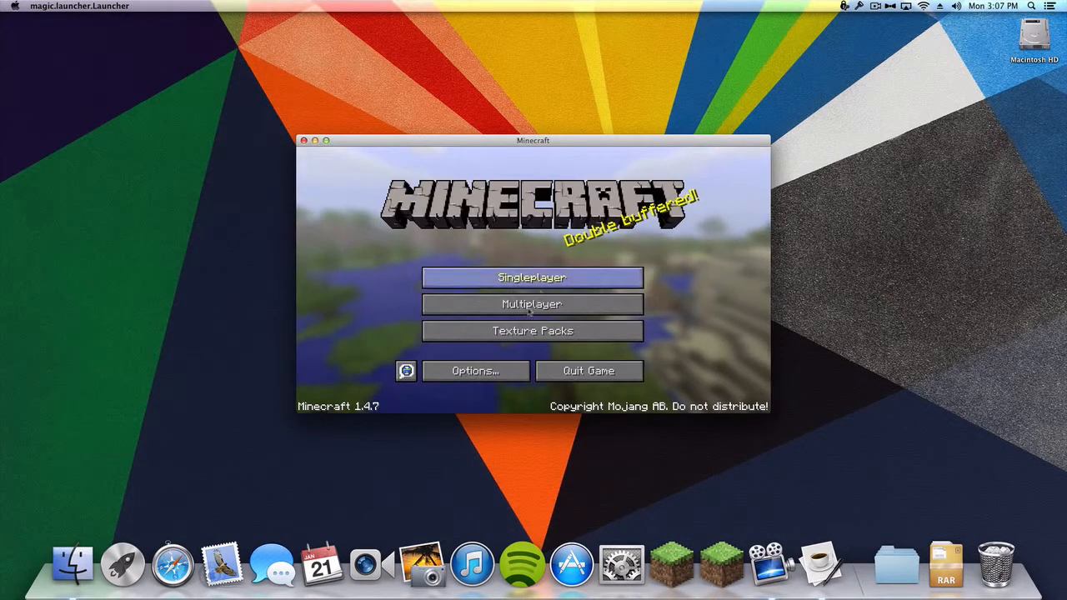
left_click(428, 367)
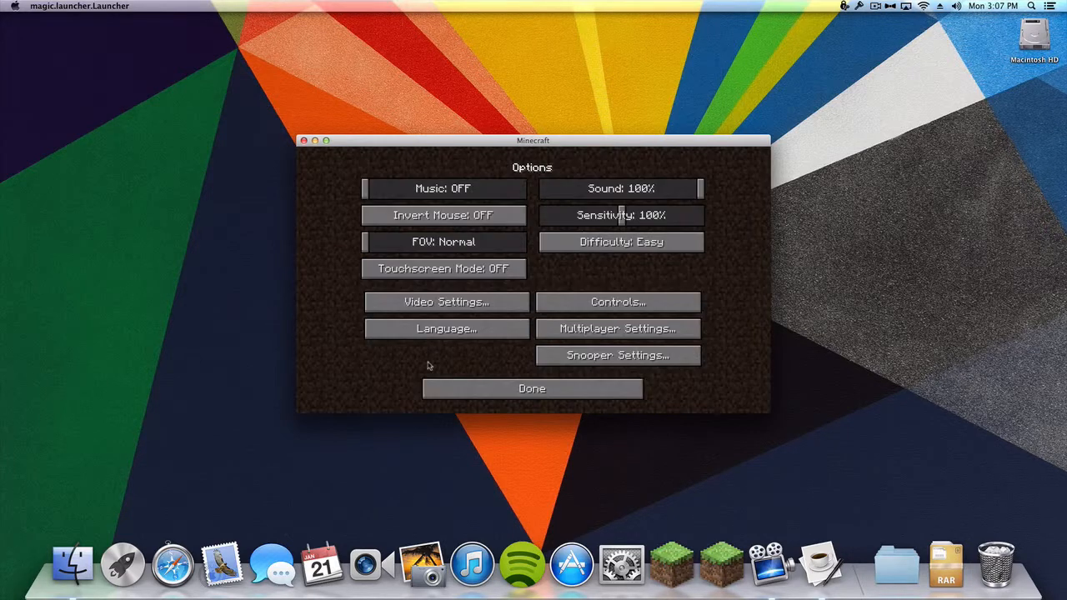
left_click(454, 387)
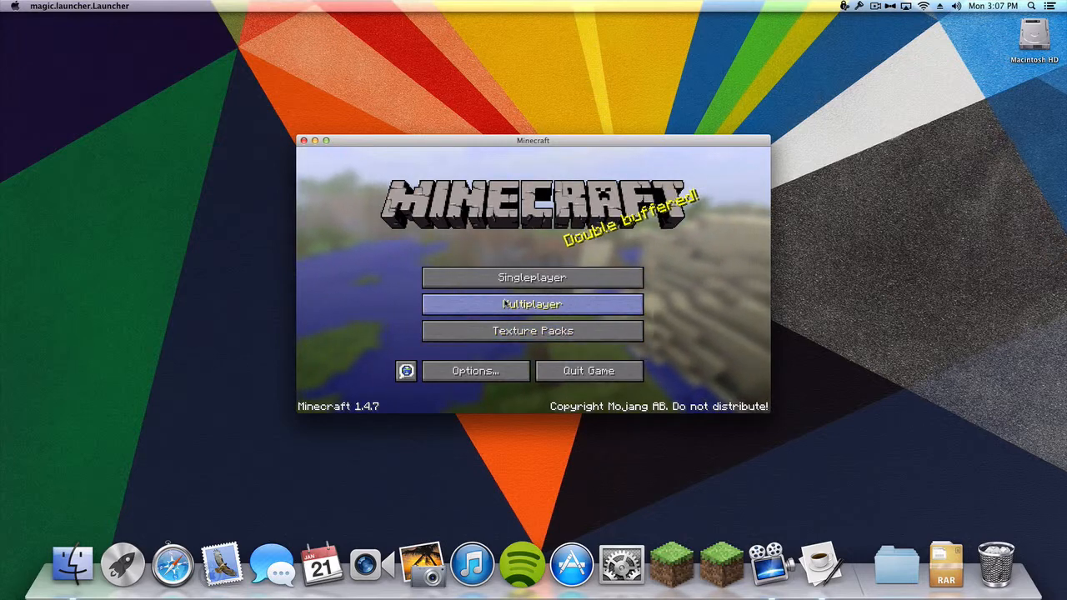
left_click(506, 305)
left_click(638, 391)
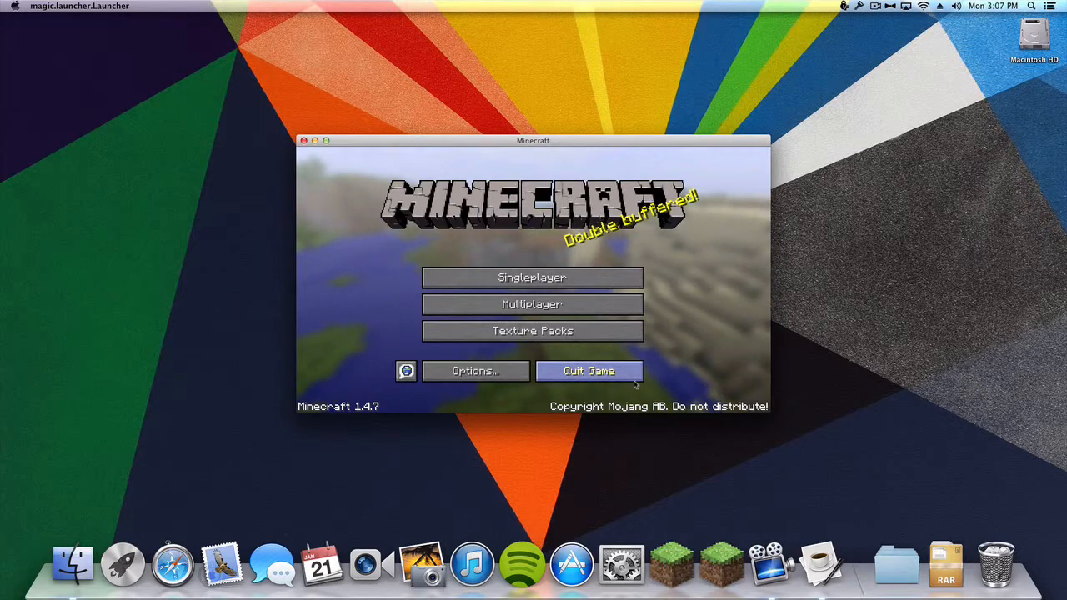
left_click(633, 379)
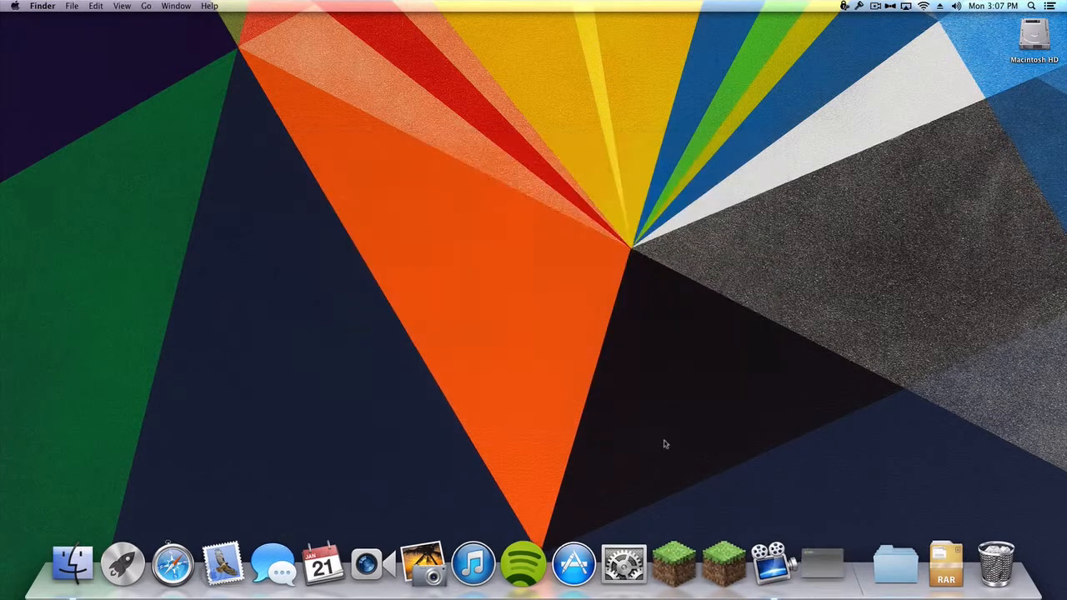